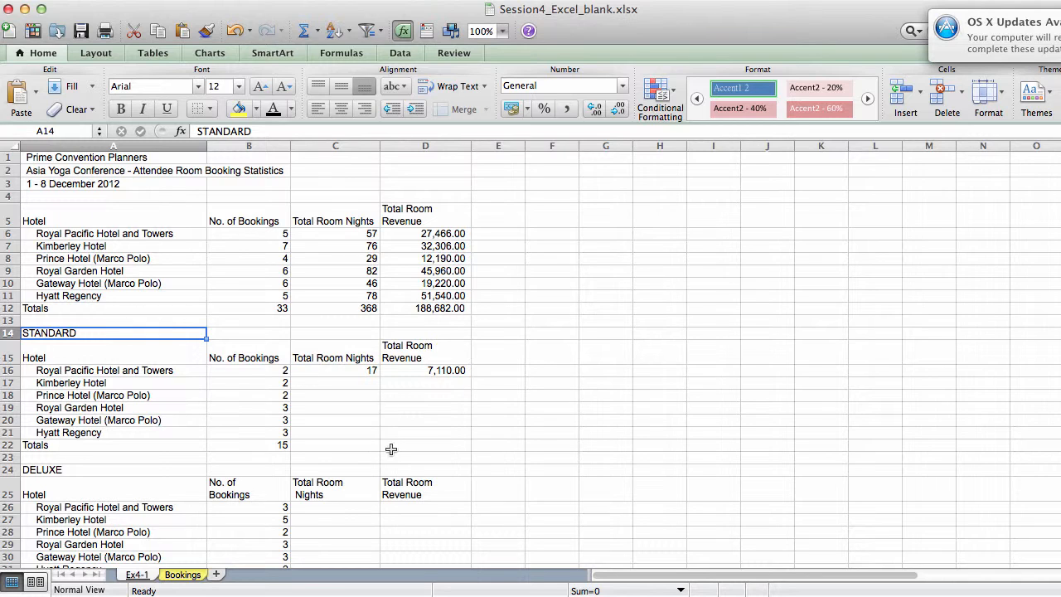
Step: Select cell C17, examine the Total Room Nights, Hotel and Room Type columns on the Bookings sheet, and return to the Ex4-1 sheet
{"action": "left_click", "coordinate": [357, 383]}
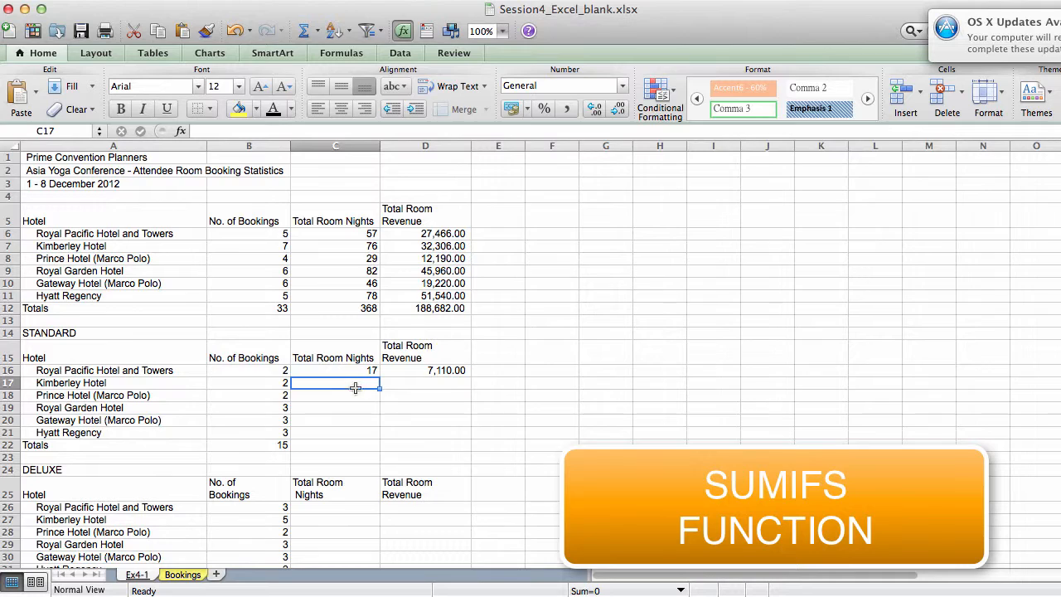
{"action": "left_click", "coordinate": [196, 577]}
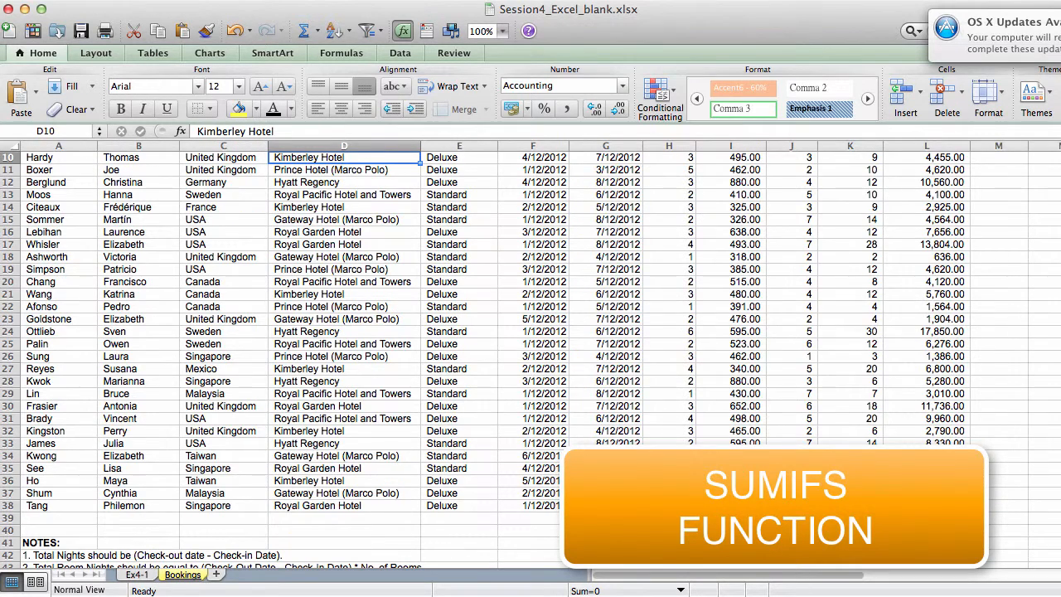
{"action": "scroll", "coordinate": [531, 357], "scroll_direction": "up", "scroll_amount": 3}
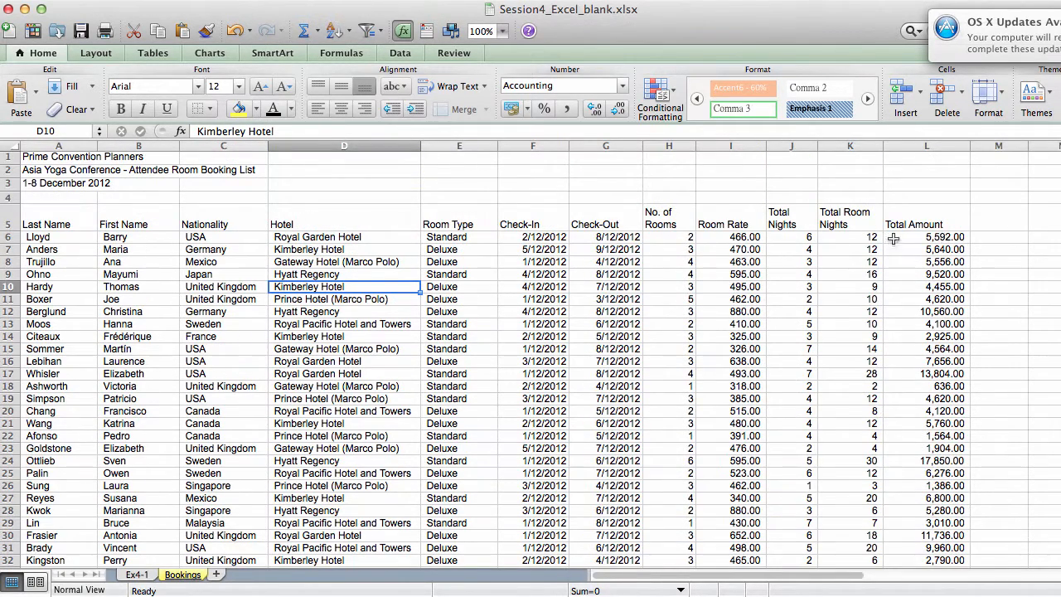
{"action": "left_click_drag", "start_coordinate": [849, 238], "coordinate": [866, 504]}
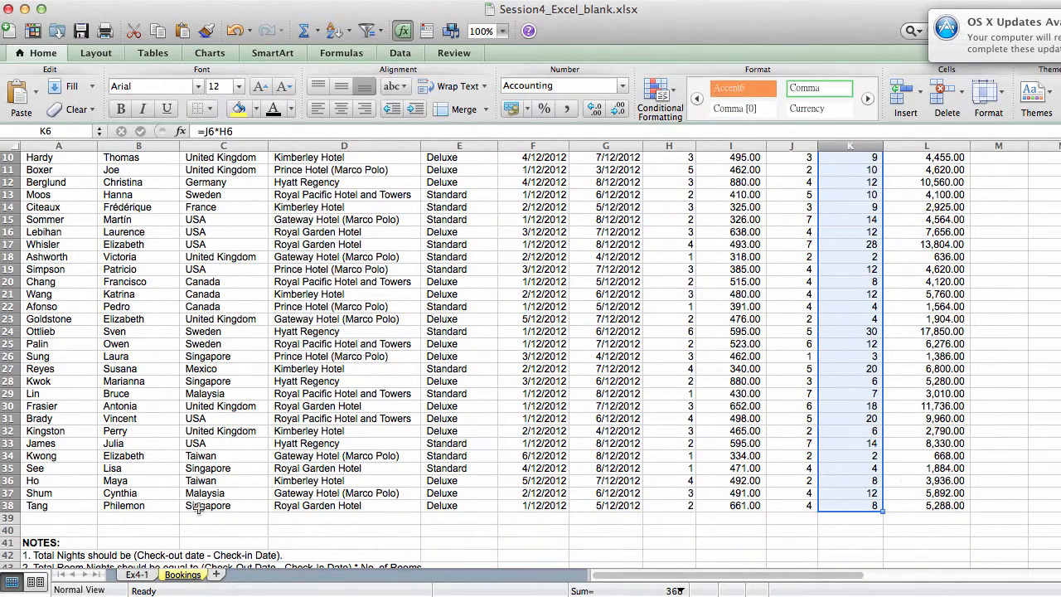
{"action": "left_click", "coordinate": [142, 575]}
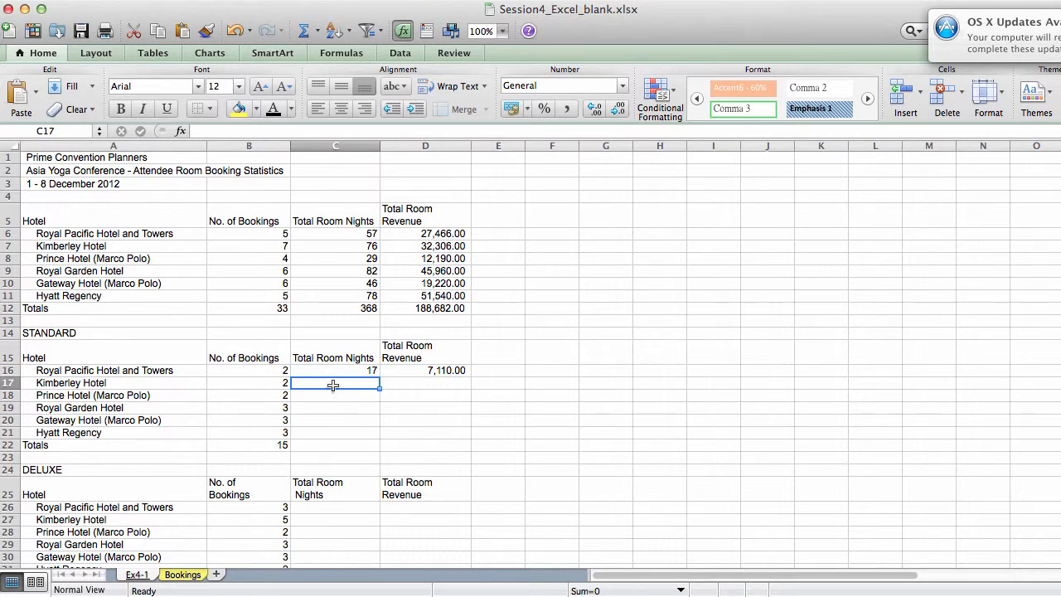
{"action": "left_click", "coordinate": [191, 574]}
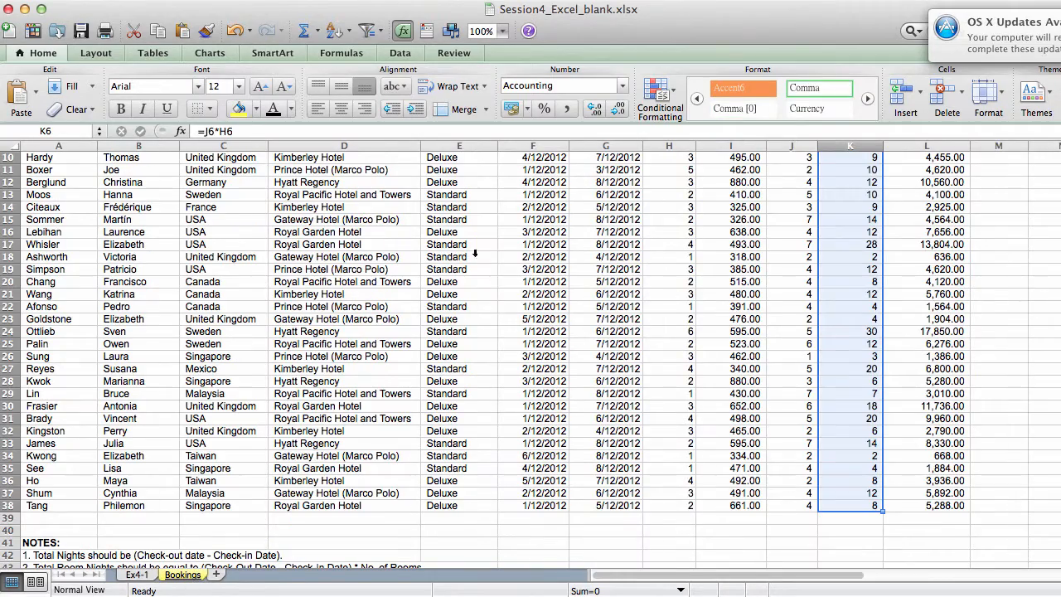
{"action": "scroll", "coordinate": [414, 215], "scroll_direction": "up", "scroll_amount": 5}
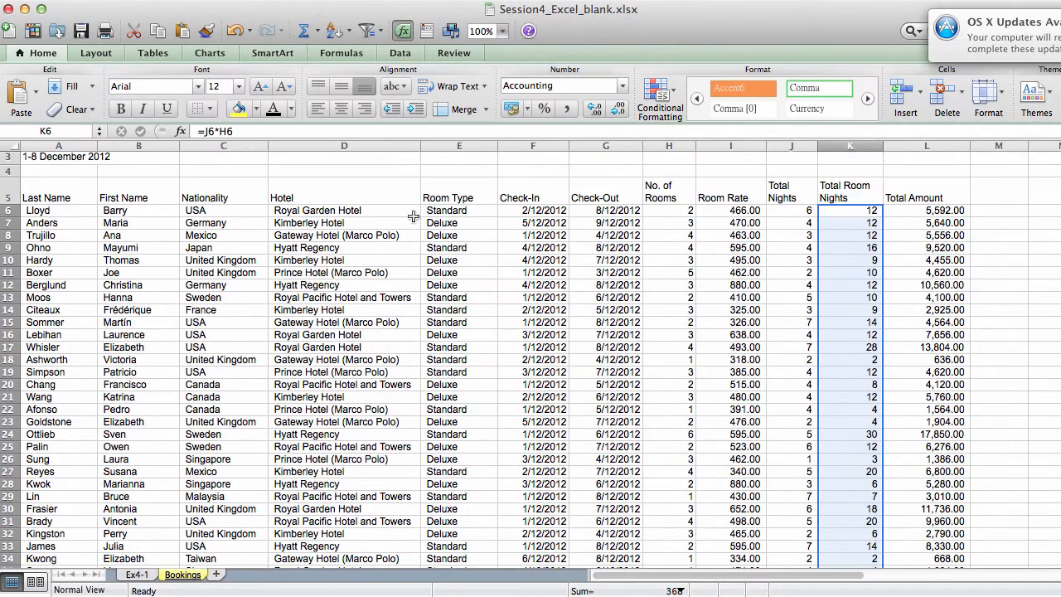
{"action": "left_click_drag", "start_coordinate": [347, 212], "coordinate": [348, 481]}
{"action": "scroll", "coordinate": [530, 356], "scroll_direction": "up", "scroll_amount": 5}
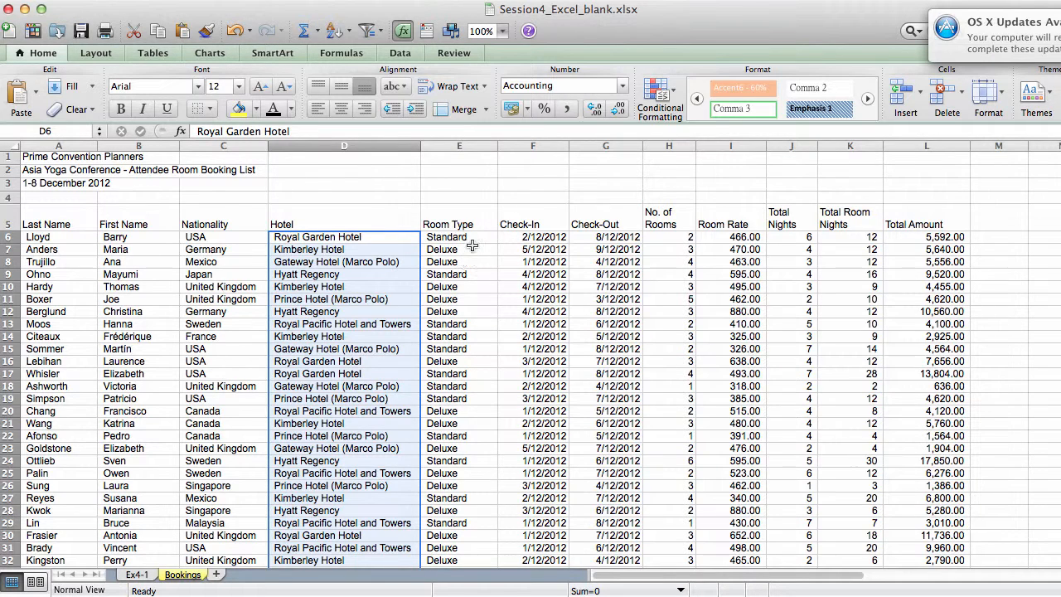
{"action": "left_click_drag", "start_coordinate": [473, 237], "coordinate": [474, 489]}
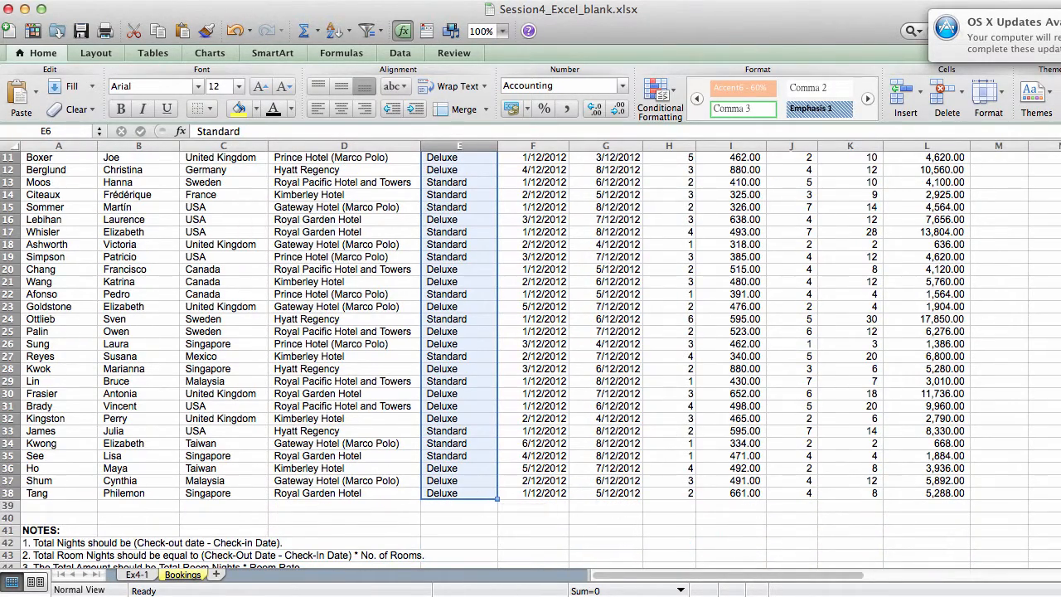
{"action": "scroll", "coordinate": [474, 489], "scroll_direction": "up", "scroll_amount": 5}
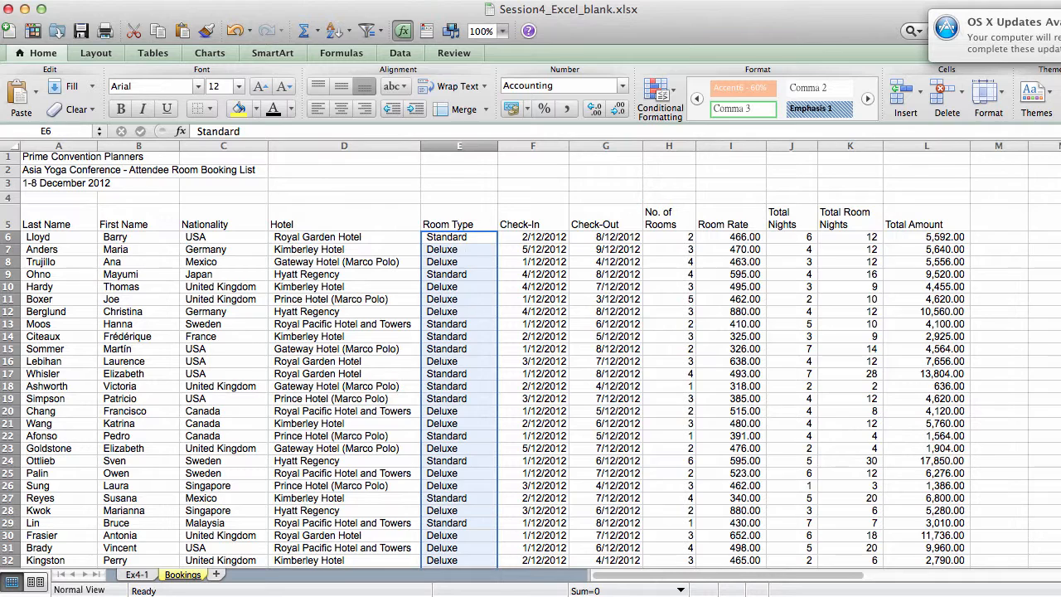
{"action": "left_click", "coordinate": [139, 575]}
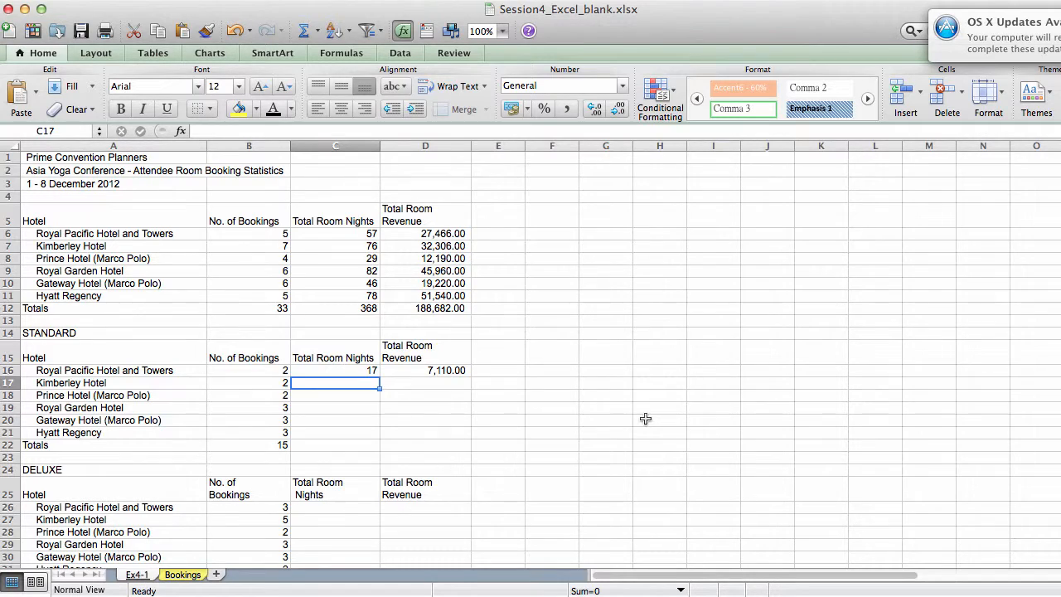
Step: Start a SUMIFS formula in cell C17 with the Total Room Nights range Bookings!K6:K38 as the sum range
{"action": "type", "text": "="}
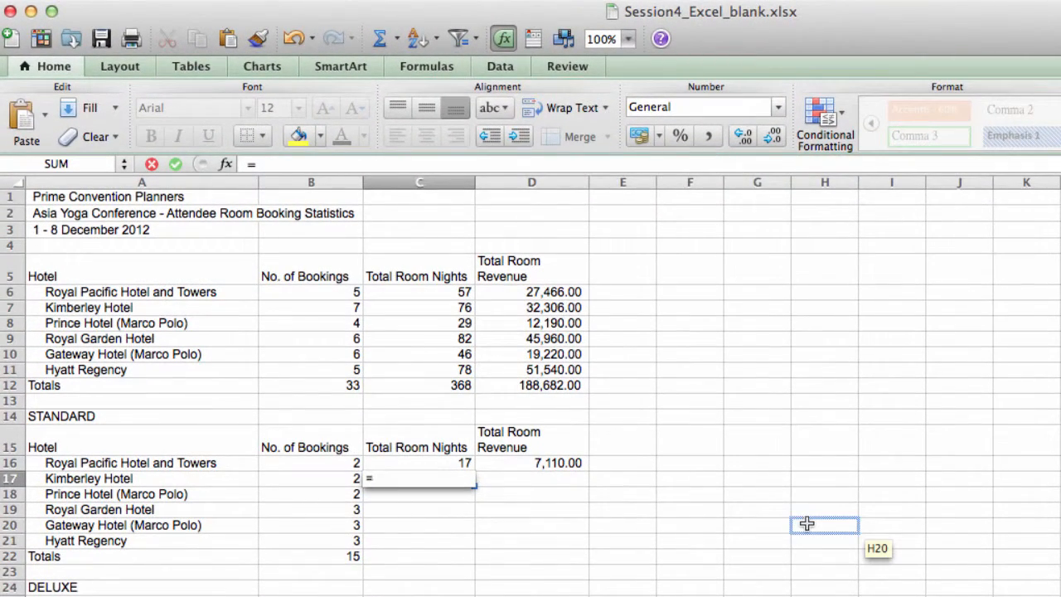
{"action": "type", "text": "SUMIFS"}
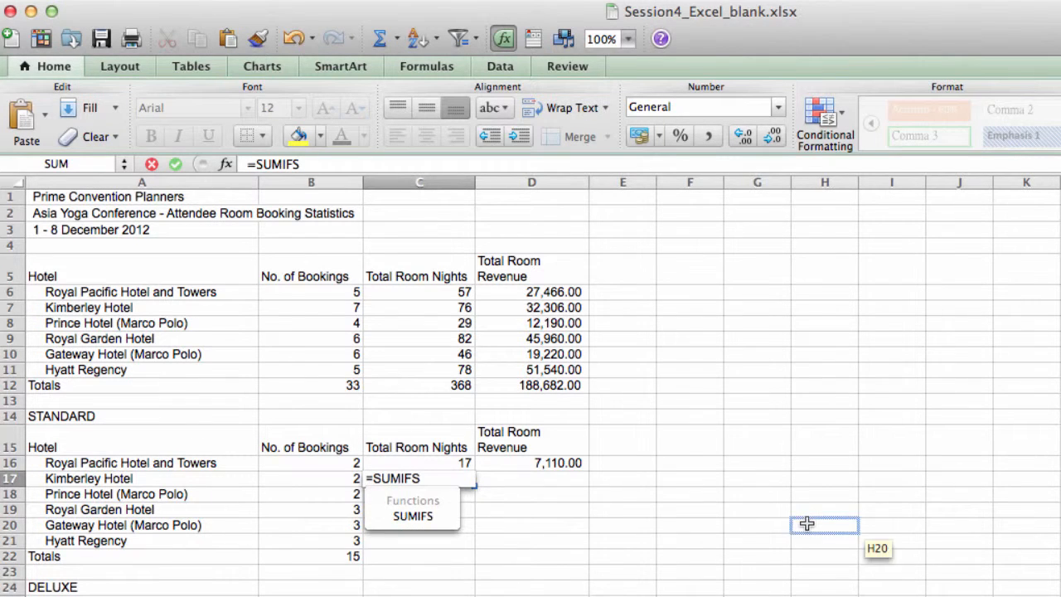
{"action": "type", "text": "("}
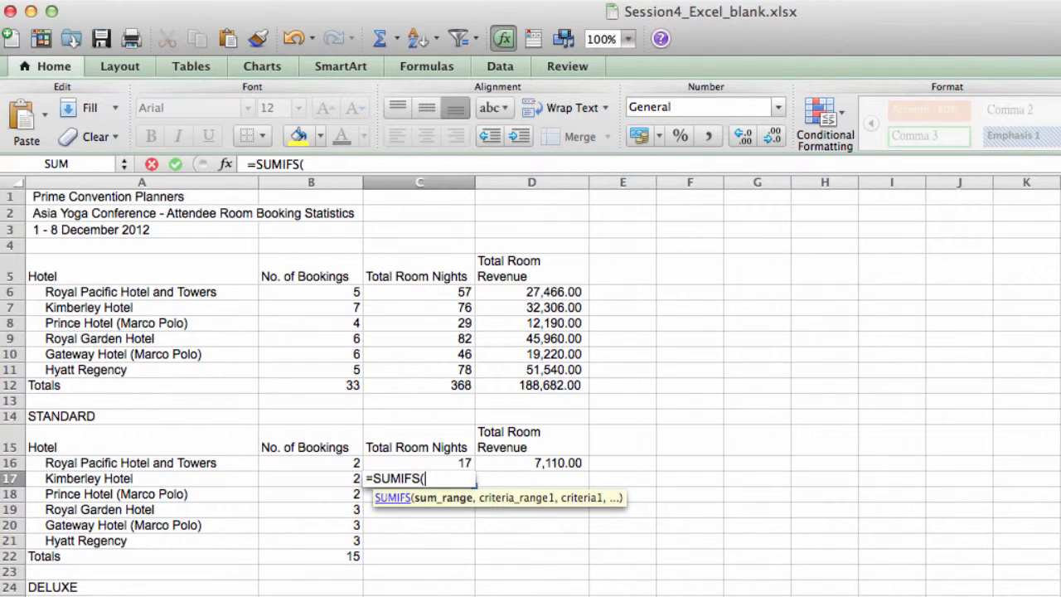
{"action": "key", "text": "ctrl+Page_Up"}
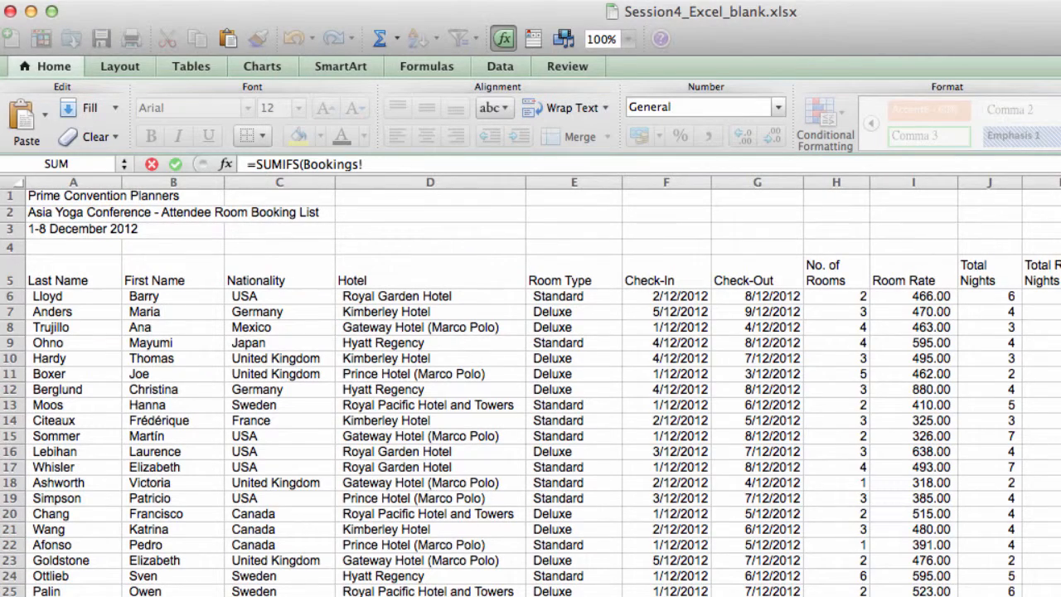
{"action": "left_click_drag", "start_coordinate": [1050, 296], "coordinate": [1051, 595]}
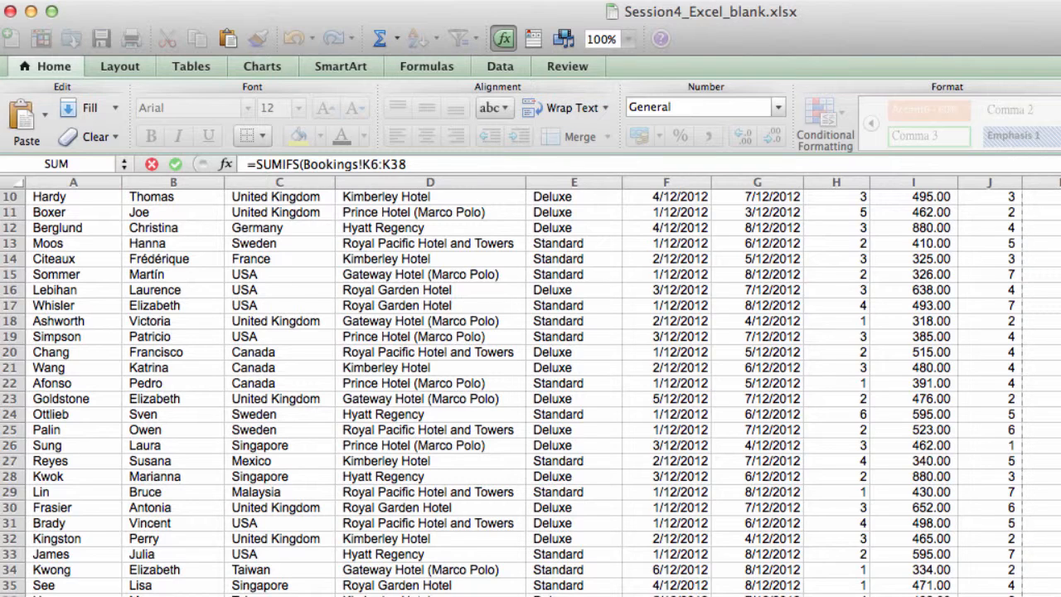
{"action": "type", "text": ","}
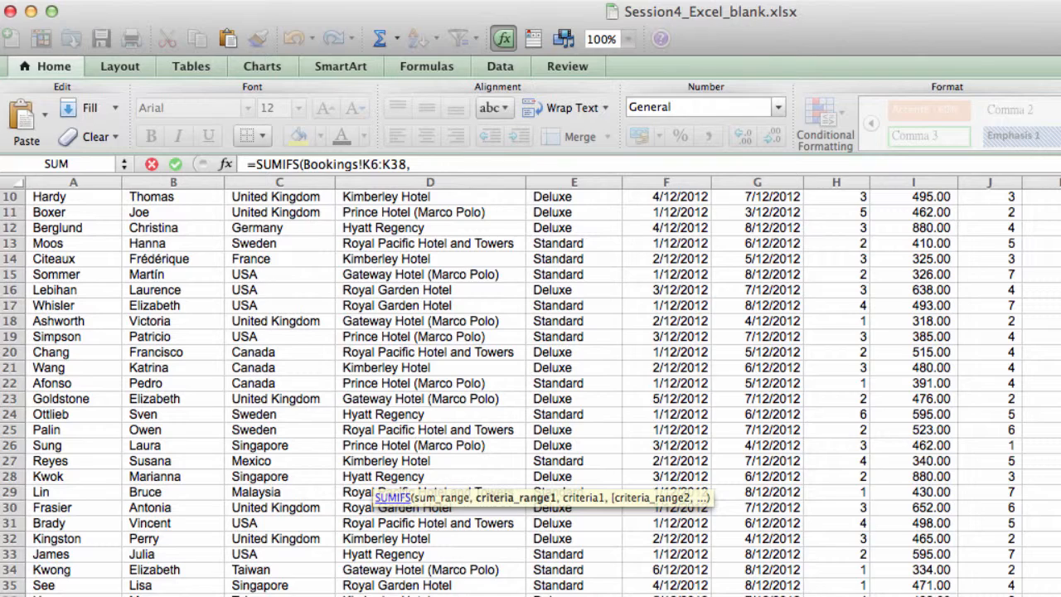
Step: Add the Hotel column range Bookings!D6:D38 as the first criteria range of the SUMIFS formula
{"action": "scroll", "coordinate": [622, 265], "scroll_direction": "up", "scroll_amount": 5}
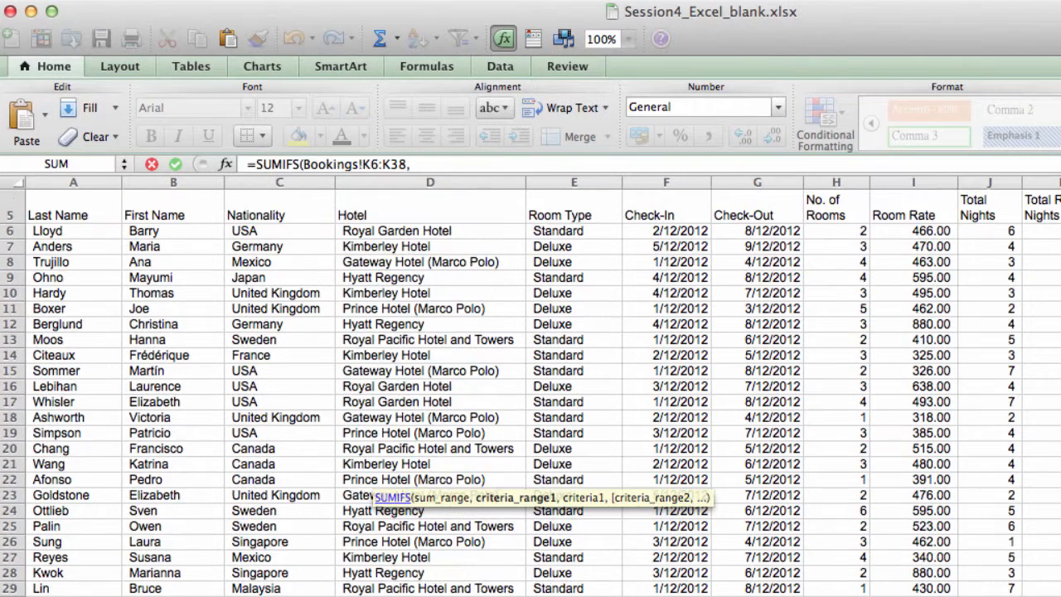
{"action": "left_click", "coordinate": [460, 246]}
{"action": "left_click_drag", "start_coordinate": [460, 246], "coordinate": [448, 596]}
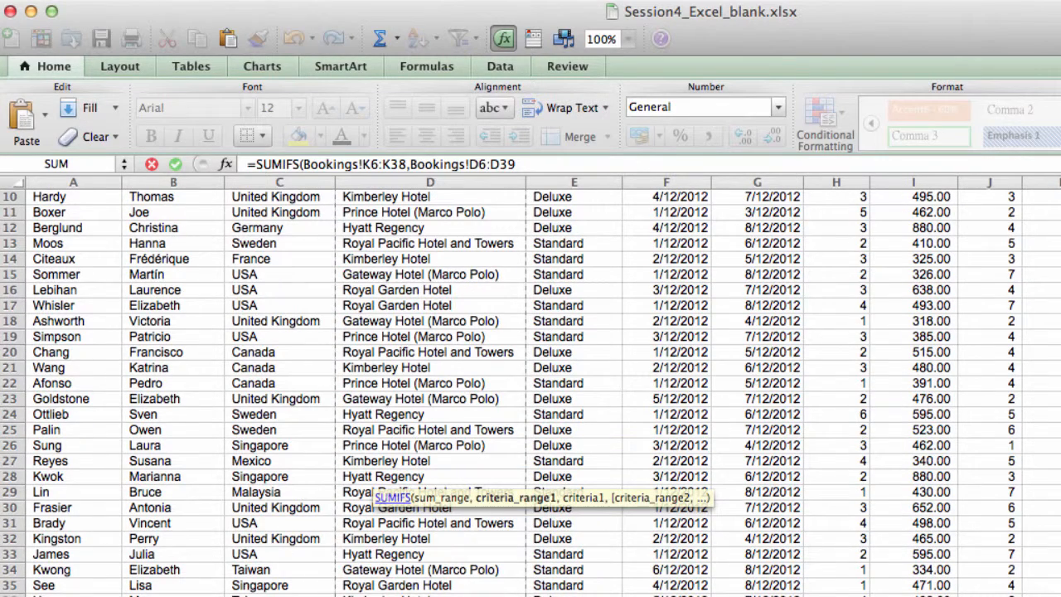
{"action": "left_click", "coordinate": [524, 163]}
{"action": "type", "text": ","}
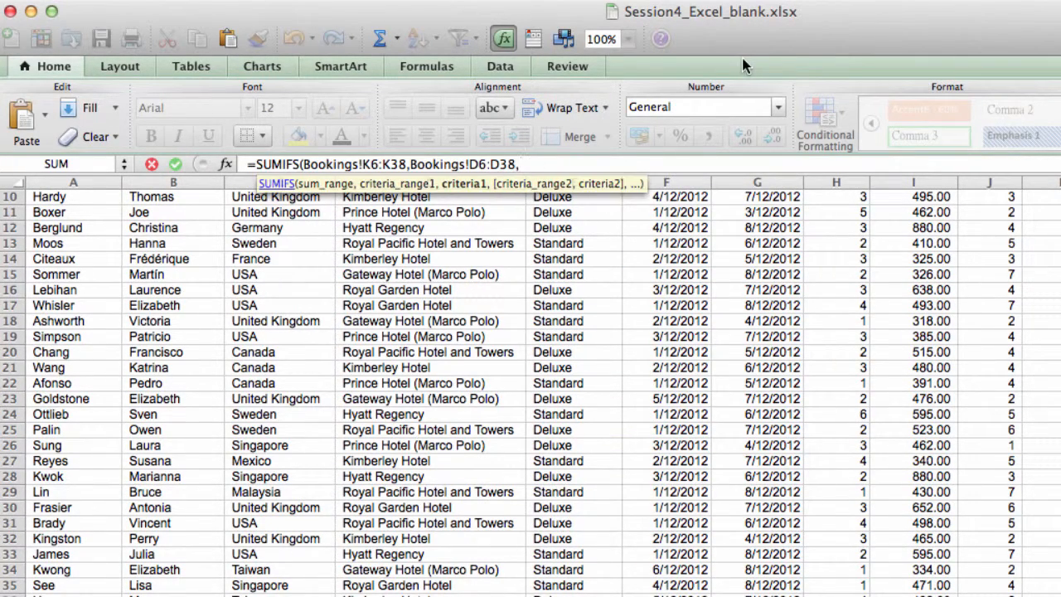
Step: Set the first criterion to Kimberley Hotel in cell A17 of Ex4-1, removing the sheet name so the reference reads only A17
{"action": "left_click", "coordinate": [124, 596]}
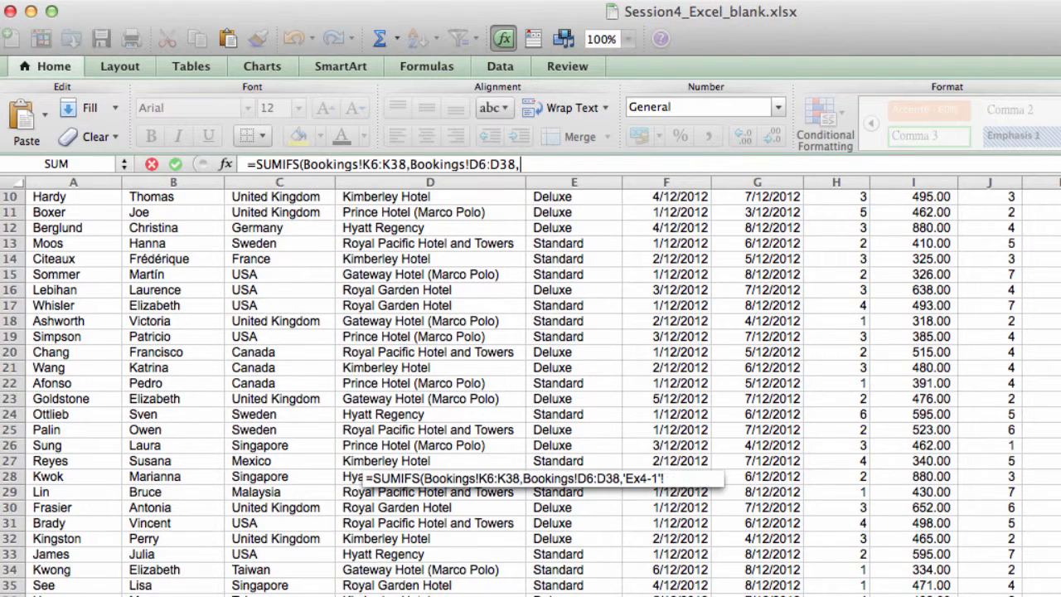
{"action": "left_click", "coordinate": [586, 159]}
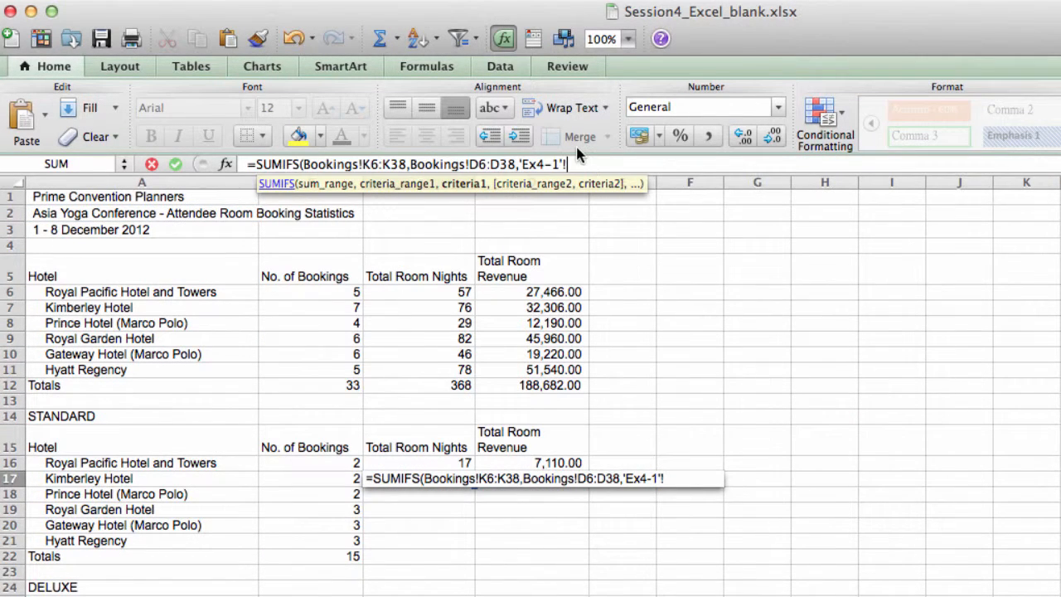
{"action": "key", "text": "BackSpace"}
{"action": "key", "text": "BackSpace"}
{"action": "key", "text": "BackSpace"}
{"action": "key", "text": "BackSpace"}
{"action": "key", "text": "BackSpace"}
{"action": "key", "text": "BackSpace"}
{"action": "key", "text": "BackSpace"}
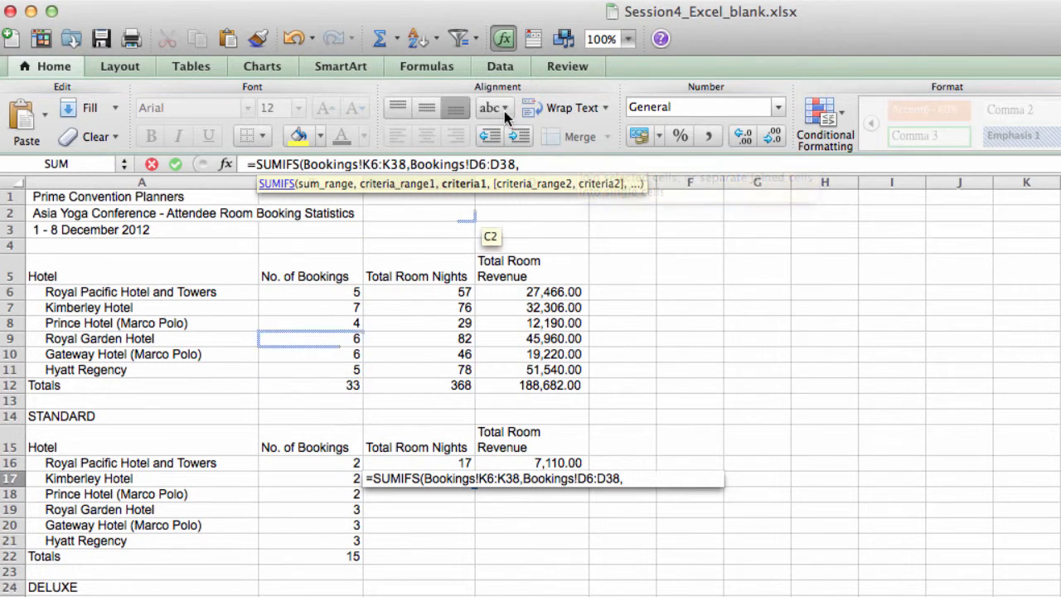
{"action": "left_click", "coordinate": [187, 482]}
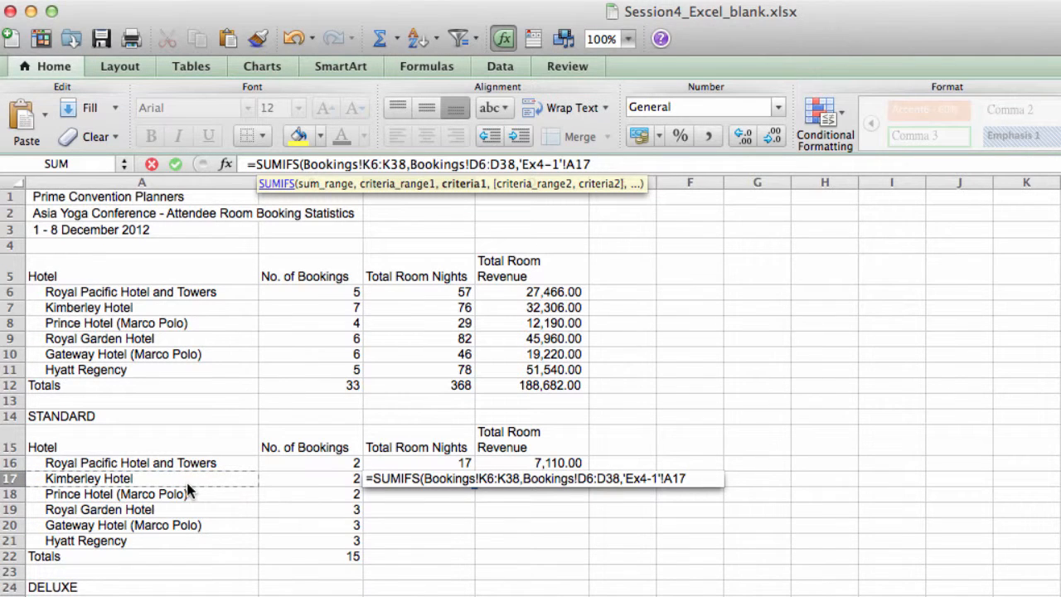
{"action": "left_click", "coordinate": [567, 165]}
{"action": "key", "text": "BackSpace"}
{"action": "key", "text": "BackSpace"}
{"action": "key", "text": "BackSpace"}
{"action": "key", "text": "BackSpace"}
{"action": "key", "text": "BackSpace"}
{"action": "key", "text": "BackSpace"}
{"action": "key", "text": "BackSpace"}
{"action": "key", "text": "BackSpace"}
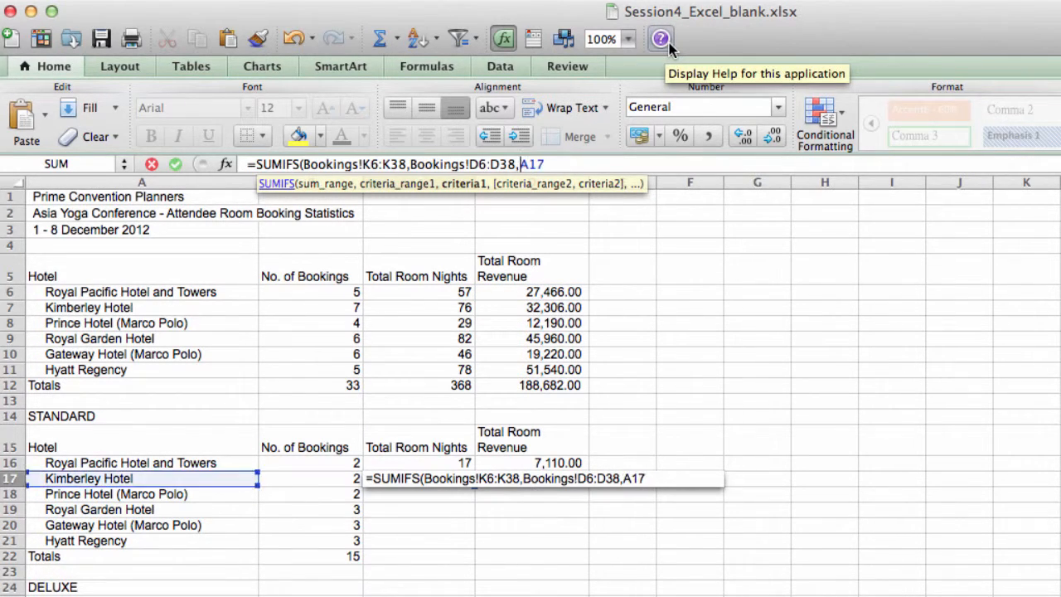
{"action": "left_click", "coordinate": [573, 160]}
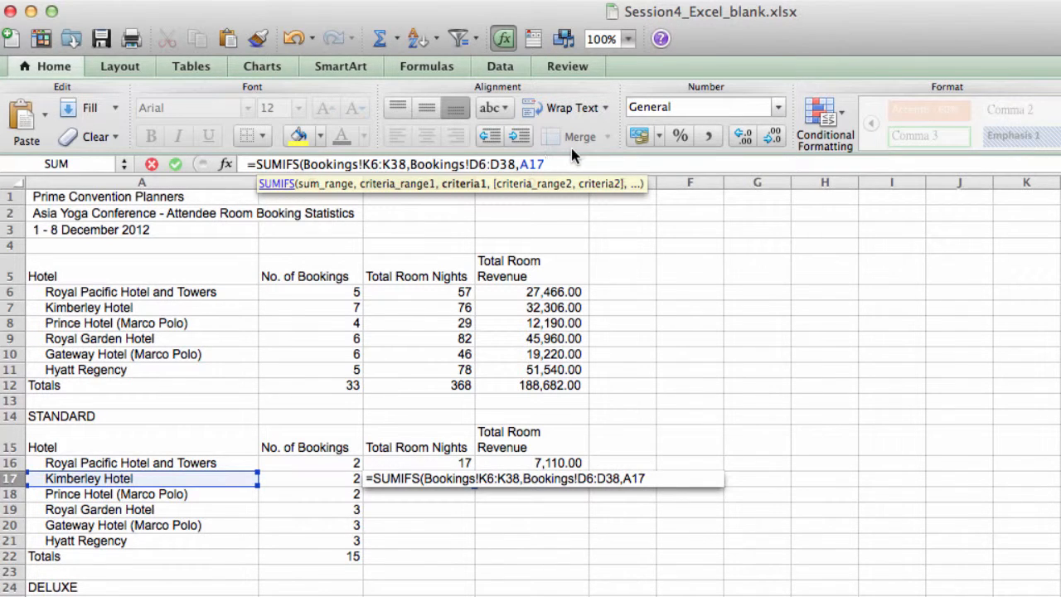
{"action": "type", "text": ","}
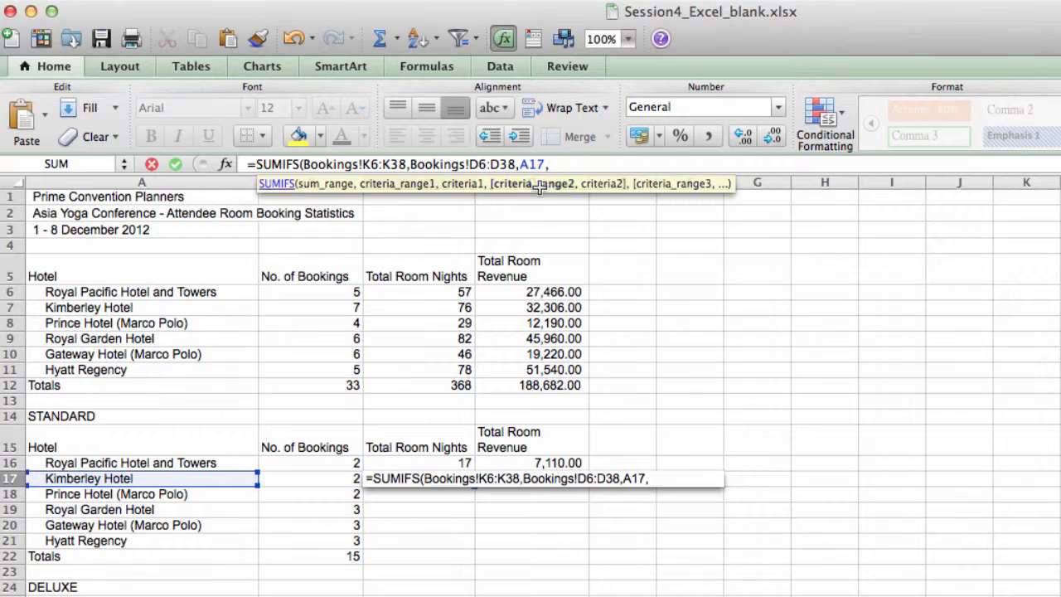
Step: Add the Room Type column range Bookings!E6:E38 as the second criteria range of the SUMIFS formula
{"action": "key", "text": "ctrl+Page_Up"}
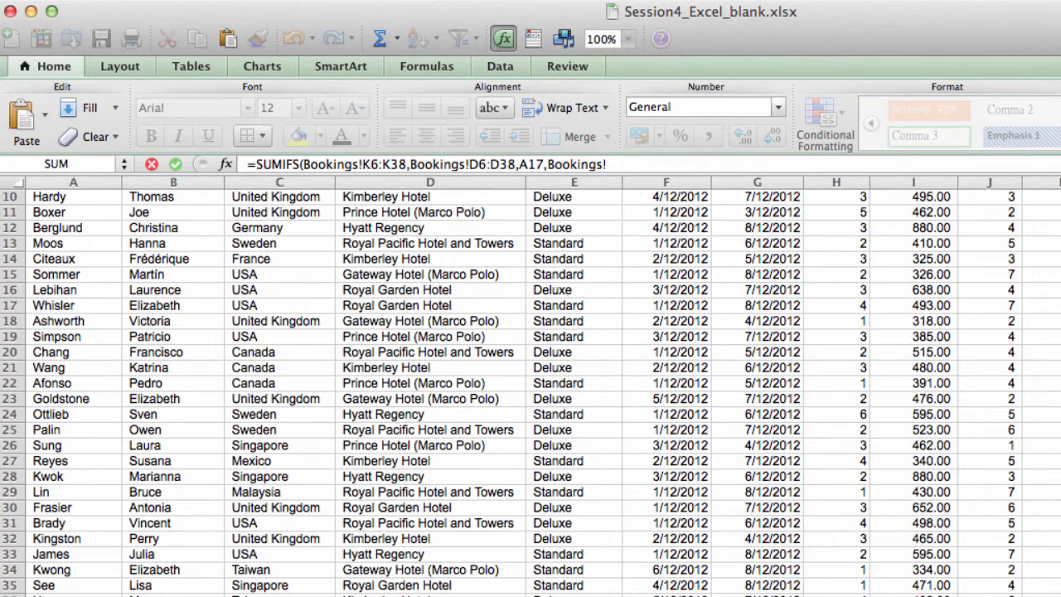
{"action": "scroll", "coordinate": [580, 373], "scroll_direction": "up", "scroll_amount": 5}
{"action": "left_click", "coordinate": [591, 263]}
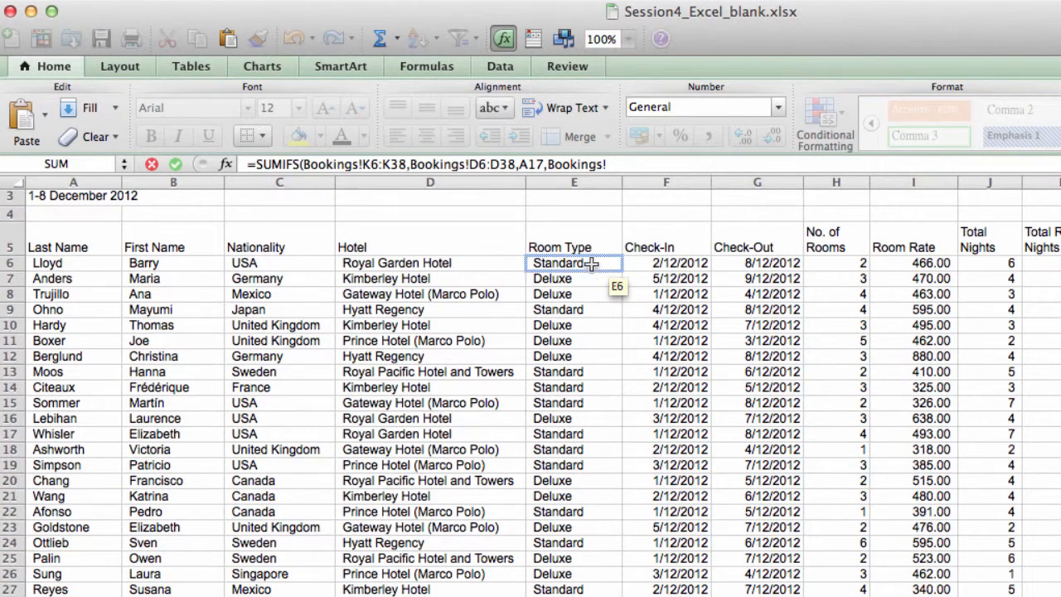
{"action": "left_click_drag", "start_coordinate": [591, 264], "coordinate": [576, 596]}
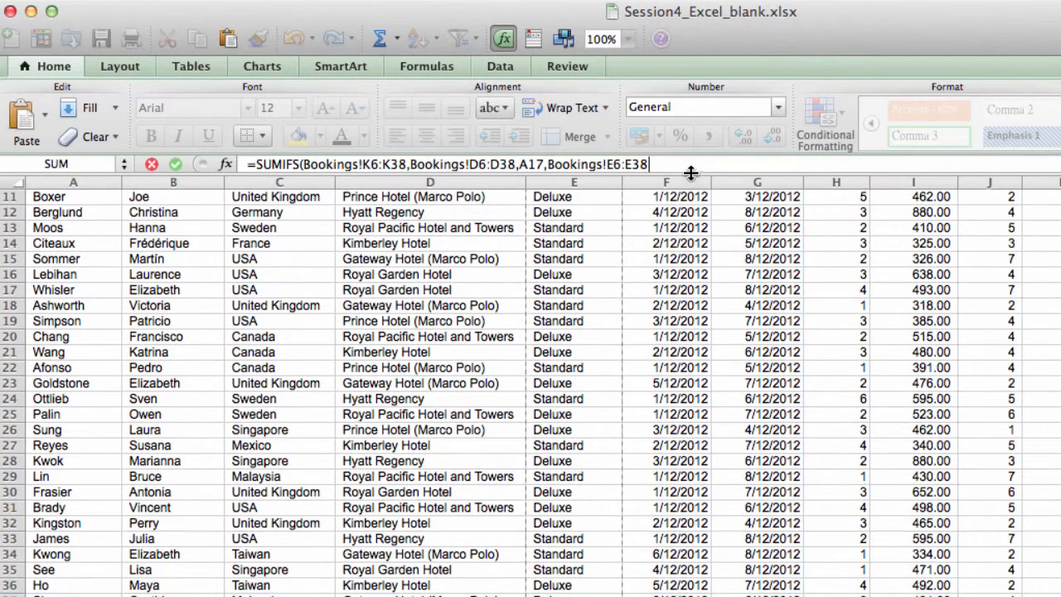
{"action": "type", "text": ","}
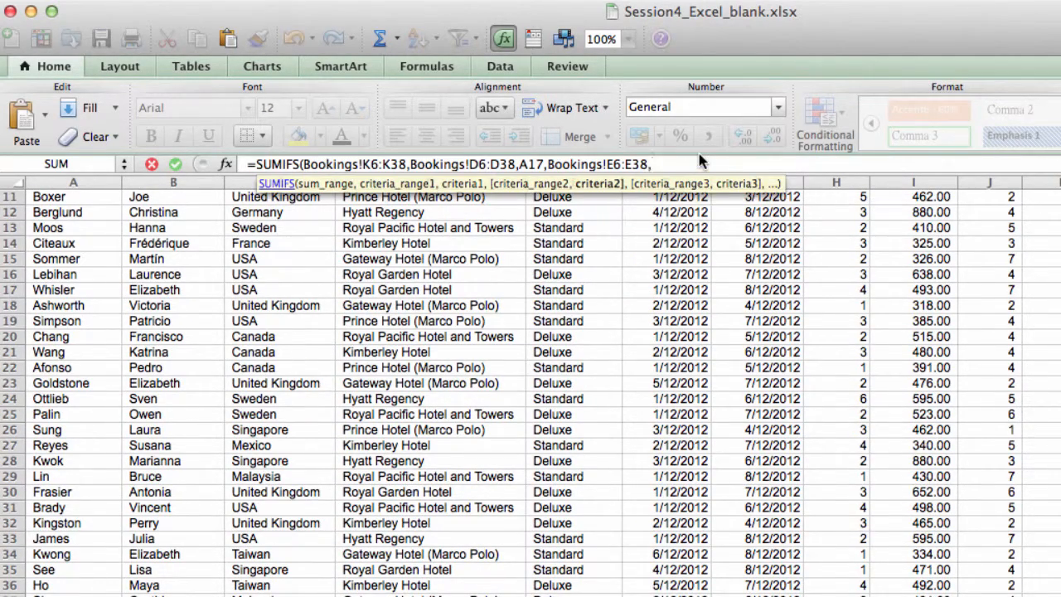
Step: Set the second criterion to the STANDARD heading in cell A14 of Ex4-1, removing the sheet name so the reference reads only A14
{"action": "left_click", "coordinate": [269, 596]}
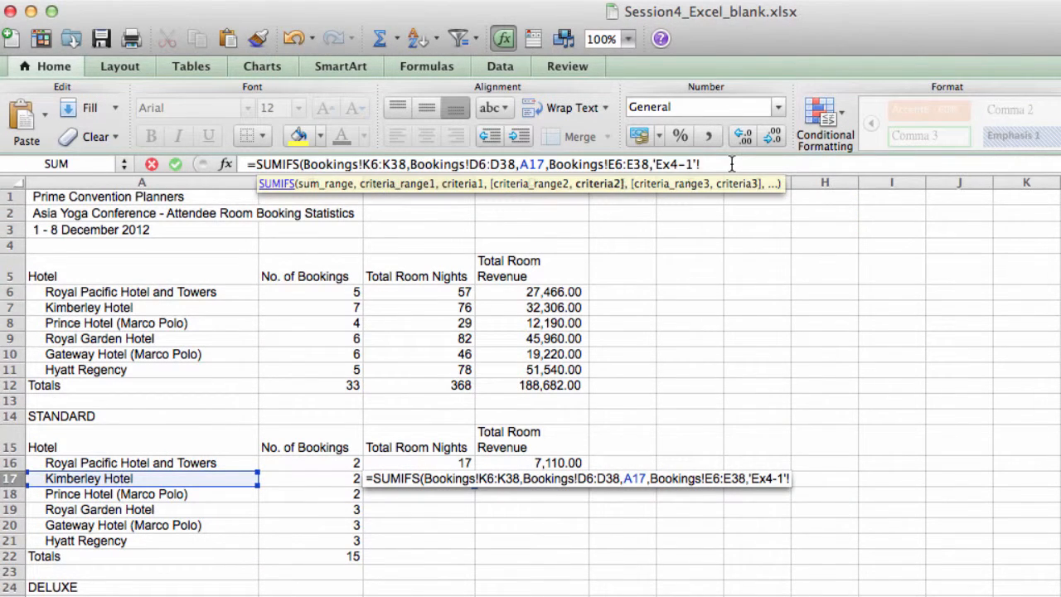
{"action": "key", "text": "BackSpace"}
{"action": "key", "text": "BackSpace"}
{"action": "key", "text": "BackSpace"}
{"action": "key", "text": "BackSpace"}
{"action": "key", "text": "BackSpace"}
{"action": "key", "text": "BackSpace"}
{"action": "key", "text": "BackSpace"}
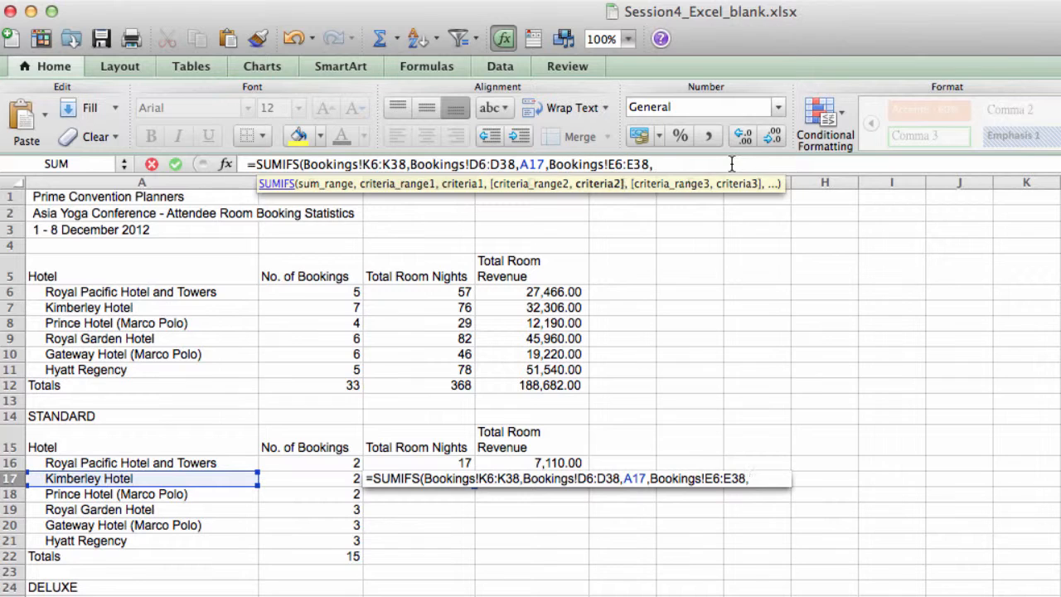
{"action": "left_click", "coordinate": [75, 416]}
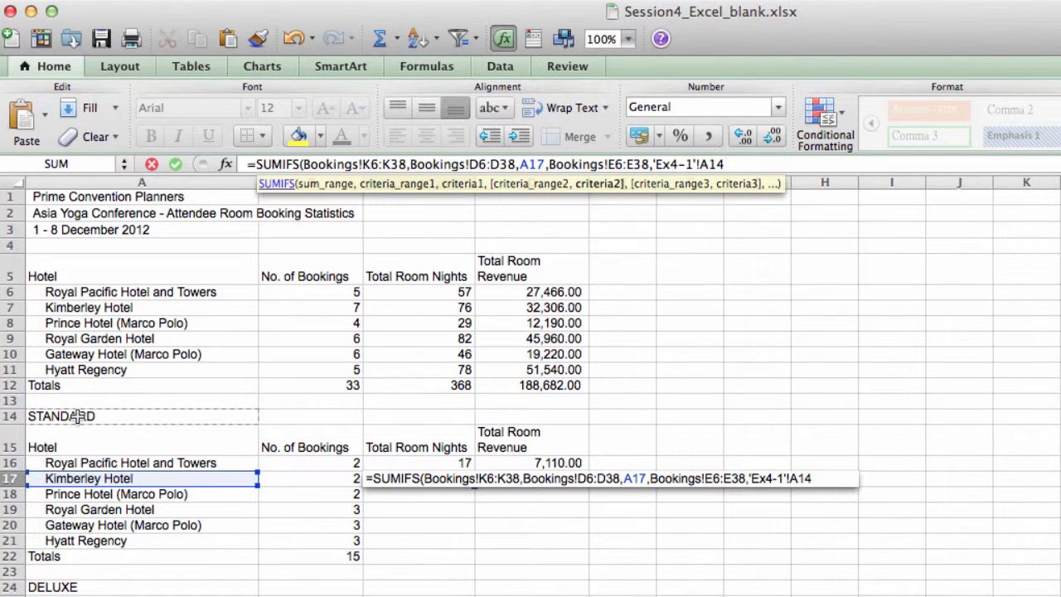
{"action": "left_click", "coordinate": [700, 164]}
{"action": "key", "text": "BackSpace"}
{"action": "key", "text": "BackSpace"}
{"action": "key", "text": "BackSpace"}
{"action": "key", "text": "BackSpace"}
{"action": "key", "text": "BackSpace"}
{"action": "key", "text": "BackSpace"}
{"action": "key", "text": "BackSpace"}
{"action": "key", "text": "BackSpace"}
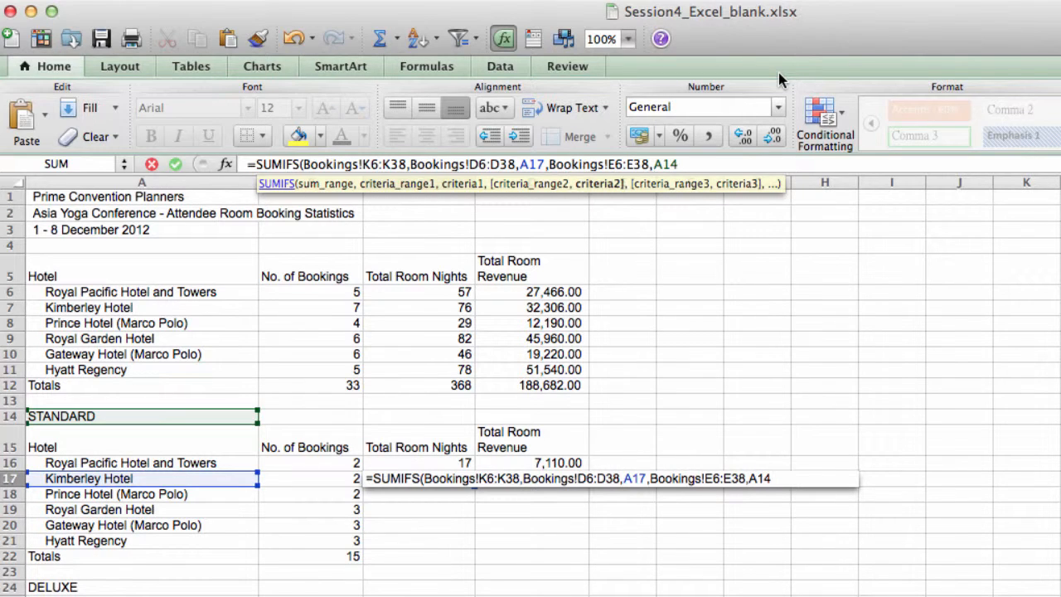
Step: Close the SUMIFS formula with a parenthesis and make its sum range absolute as Bookings!$K$6:$K$38
{"action": "key", "text": "Right"}
{"action": "key", "text": "Right"}
{"action": "key", "text": "Right"}
{"action": "type", "text": ")"}
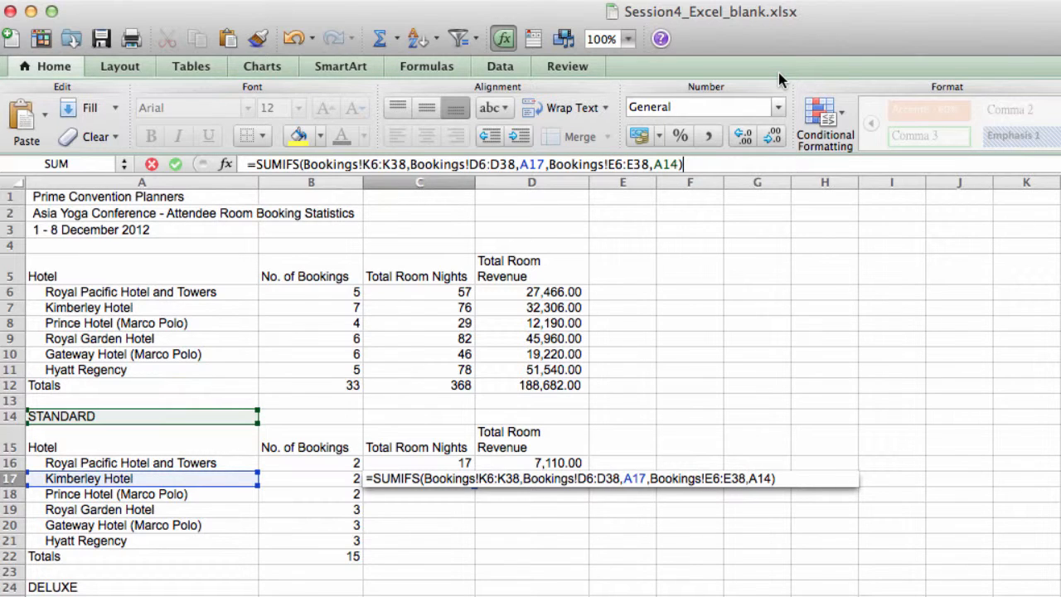
{"action": "left_click", "coordinate": [362, 164]}
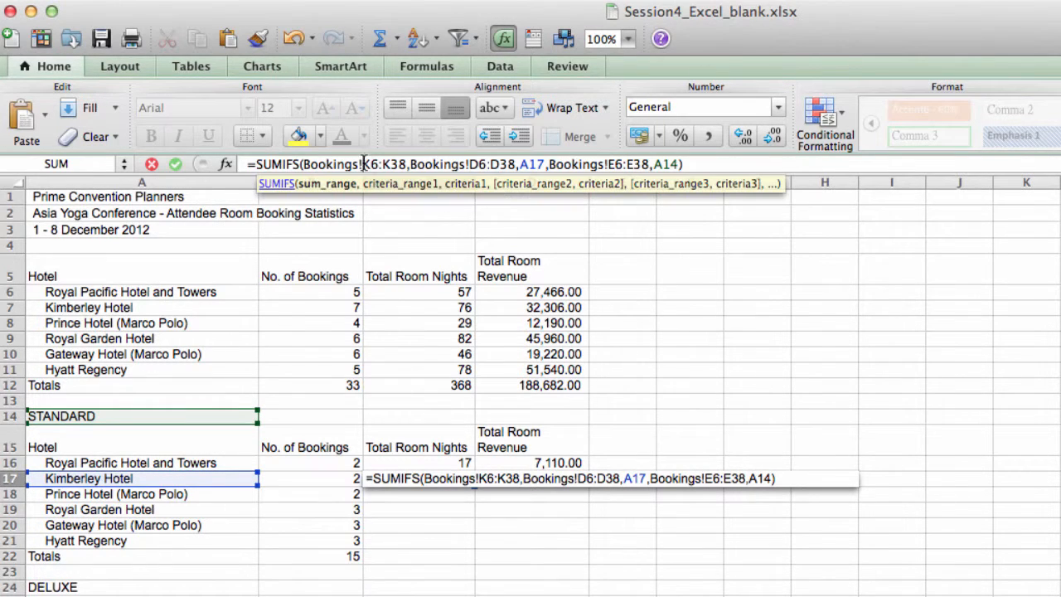
{"action": "type", "text": "$K"}
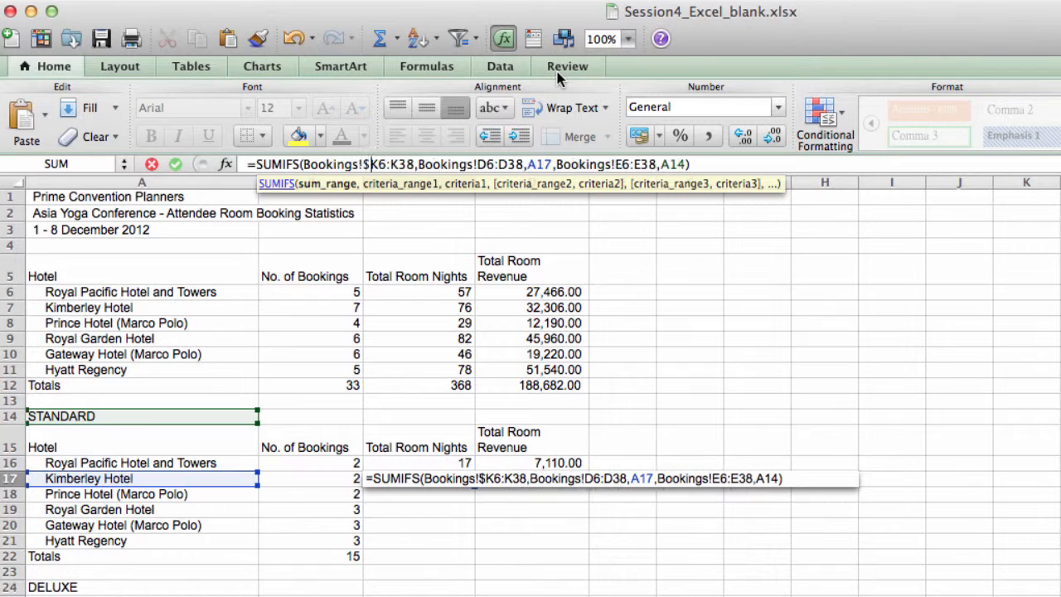
{"action": "type", "text": "$6:"}
{"action": "type", "text": "$"}
{"action": "key", "text": "Right"}
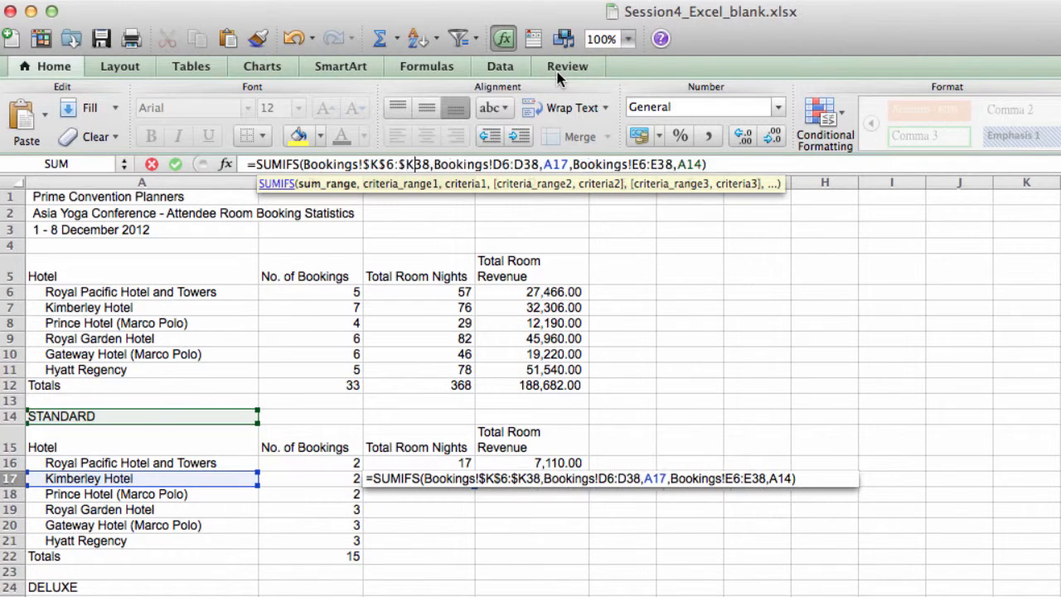
{"action": "type", "text": "$"}
Step: Make the Hotel criteria range in the SUMIFS formula absolute as Bookings!$D$6:$D$38
{"action": "key", "text": "Right"}
{"action": "key", "text": "Right"}
{"action": "key", "text": "Right"}
{"action": "key", "text": "Right"}
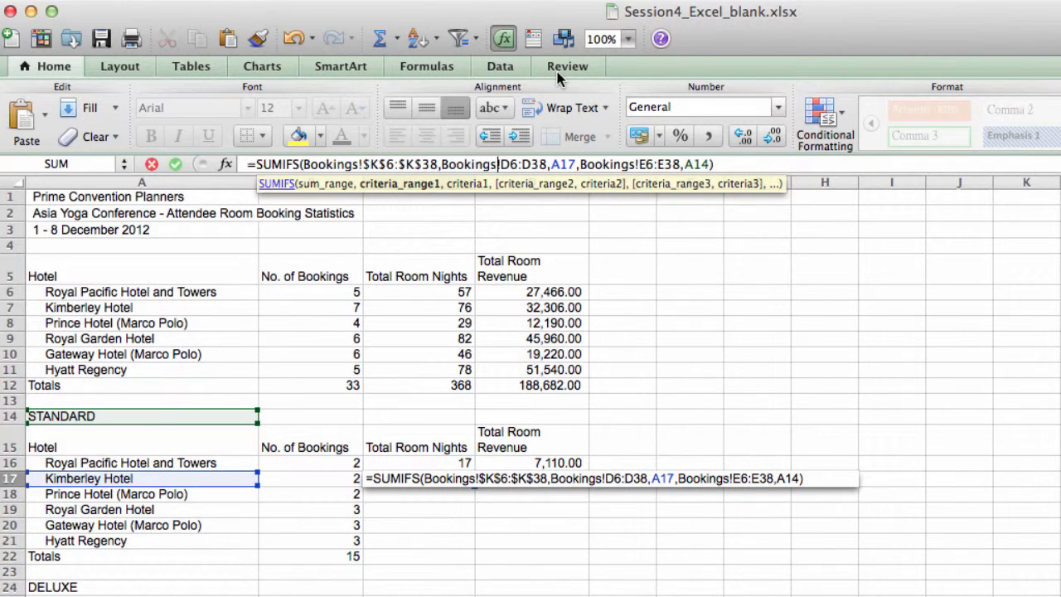
{"action": "type", "text": "$"}
{"action": "key", "text": "Right"}
{"action": "type", "text": "$"}
{"action": "key", "text": "Right"}
{"action": "key", "text": "Right"}
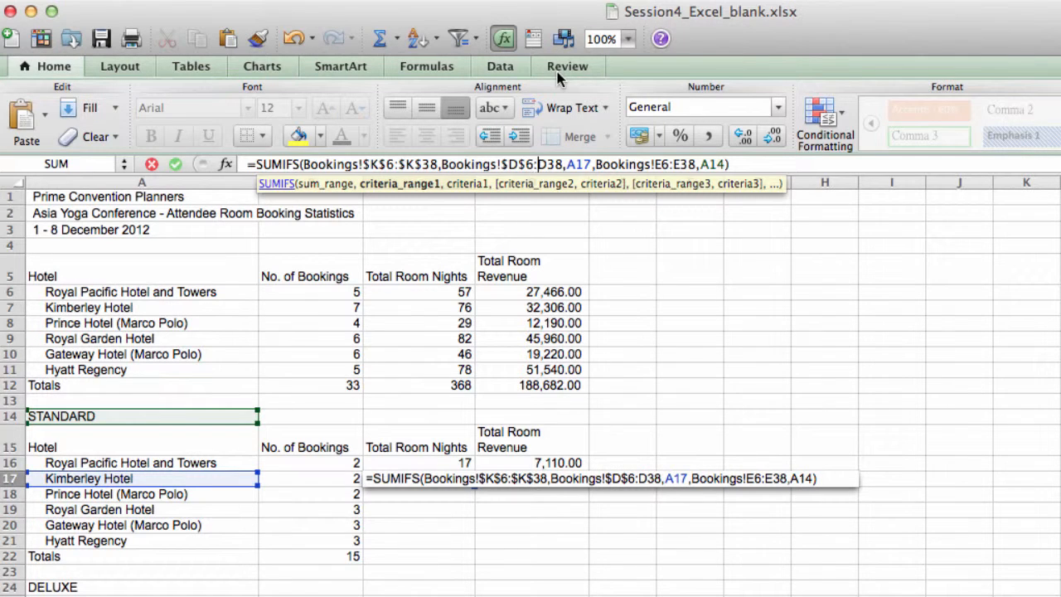
{"action": "type", "text": "$K$"}
Step: Make the Room Type criteria range absolute as Bookings!$E$6:$E$38, leaving the A17 criterion relative
{"action": "key", "text": "Right"}
{"action": "key", "text": "Right"}
{"action": "key", "text": "Right"}
{"action": "key", "text": "Right"}
{"action": "key", "text": "Right"}
{"action": "key", "text": "Right"}
{"action": "key", "text": "Right"}
{"action": "key", "text": "Right"}
{"action": "key", "text": "Right"}
{"action": "key", "text": "Right"}
{"action": "key", "text": "Right"}
{"action": "key", "text": "Right"}
{"action": "key", "text": "Right"}
{"action": "key", "text": "Right"}
{"action": "key", "text": "Right"}
{"action": "key", "text": "Right"}
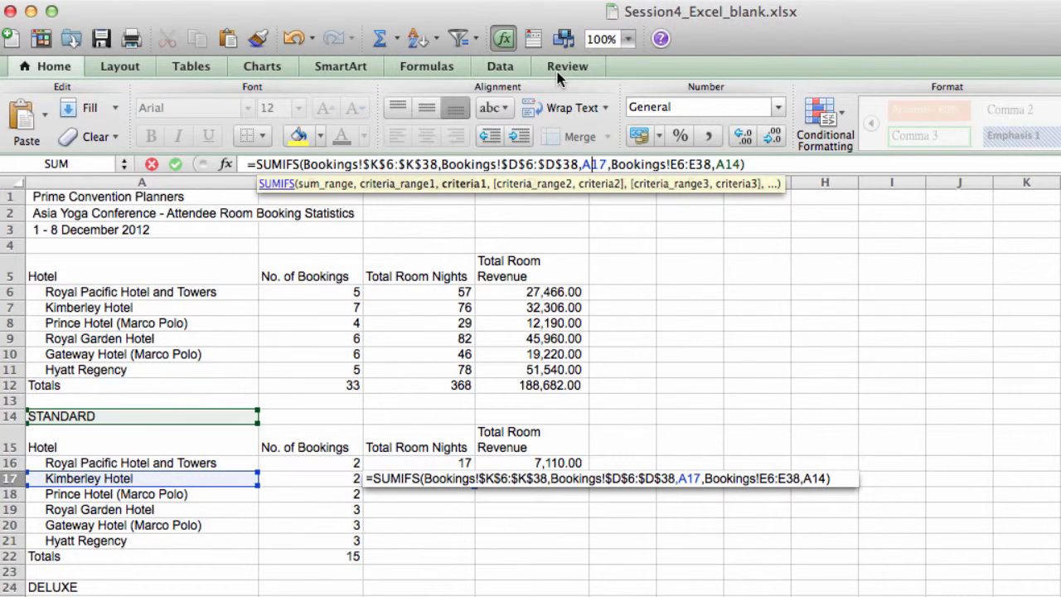
{"action": "key", "text": "Right"}
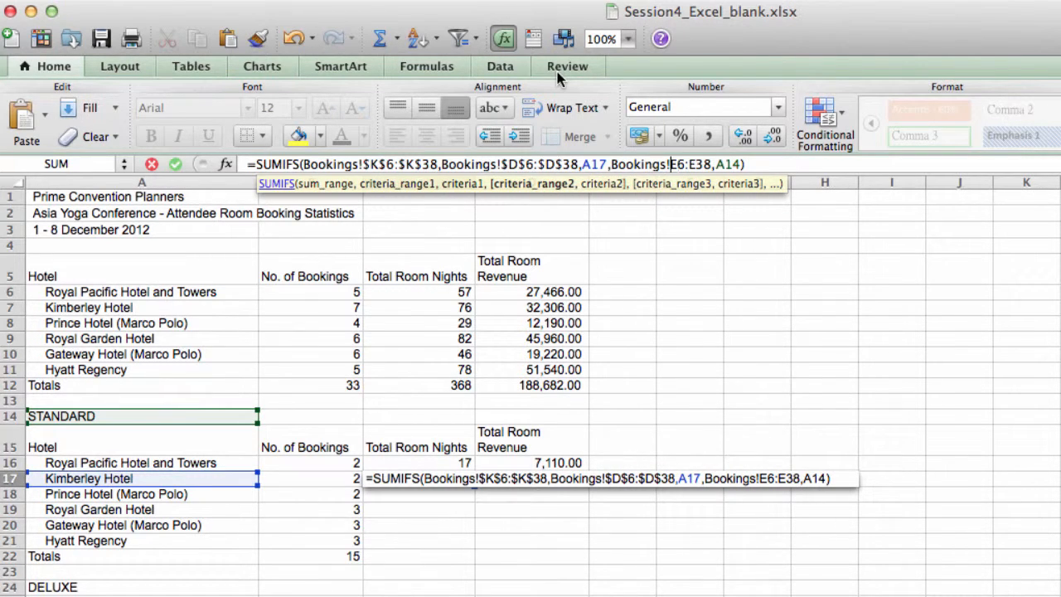
{"action": "type", "text": "$"}
{"action": "key", "text": "Right"}
{"action": "type", "text": "$K"}
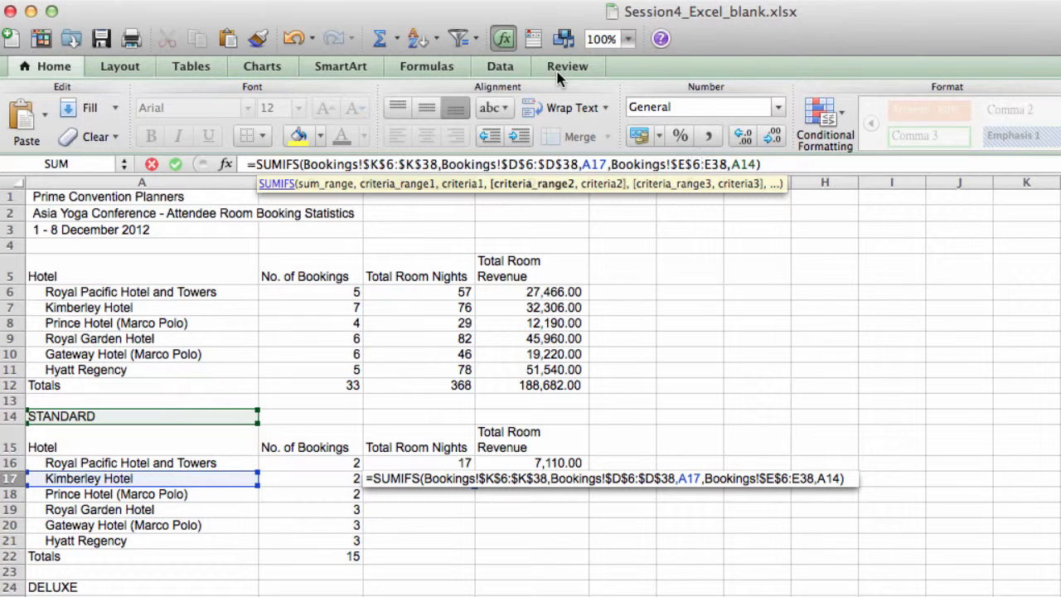
{"action": "type", "text": "$"}
{"action": "key", "text": "Right"}
{"action": "type", "text": "$"}
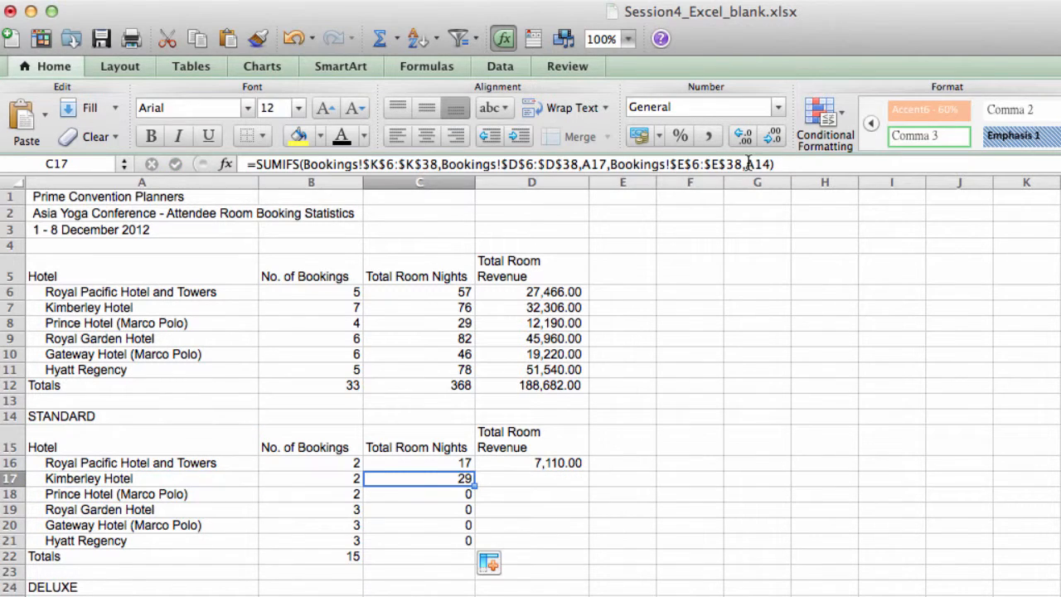
Step: Make the STANDARD criterion in C17's formula absolute as $A$14 and enter the formula
{"action": "left_click", "coordinate": [748, 164]}
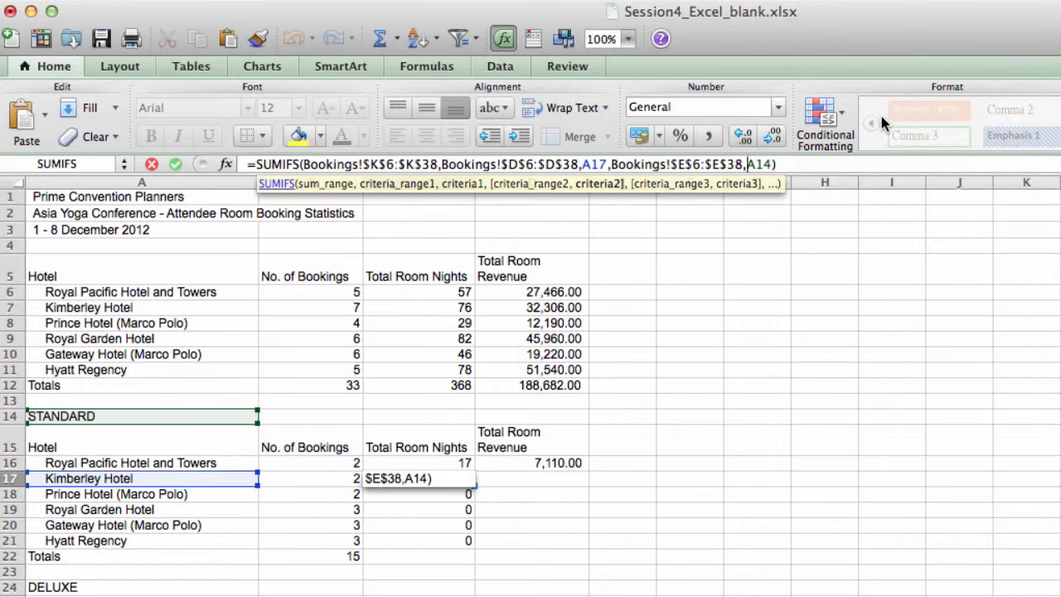
{"action": "type", "text": "$"}
{"action": "key", "text": "Right"}
{"action": "type", "text": "$"}
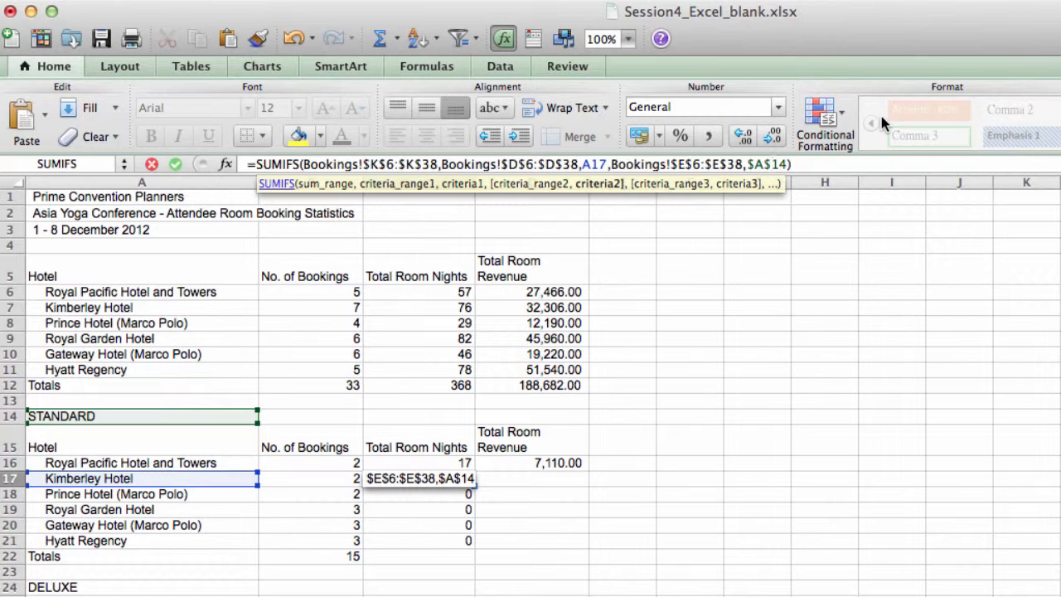
{"action": "key", "text": "Return"}
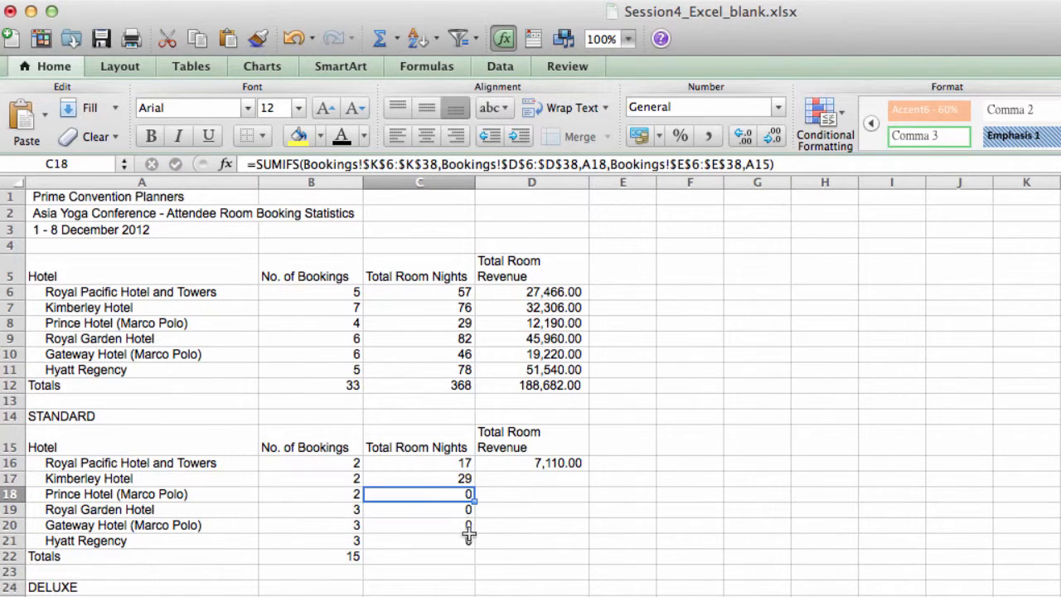
Step: Copy the C17 formula down through C21 and total the Standard room nights in C22 with =SUM(C16:C21)
{"action": "left_click", "coordinate": [442, 479]}
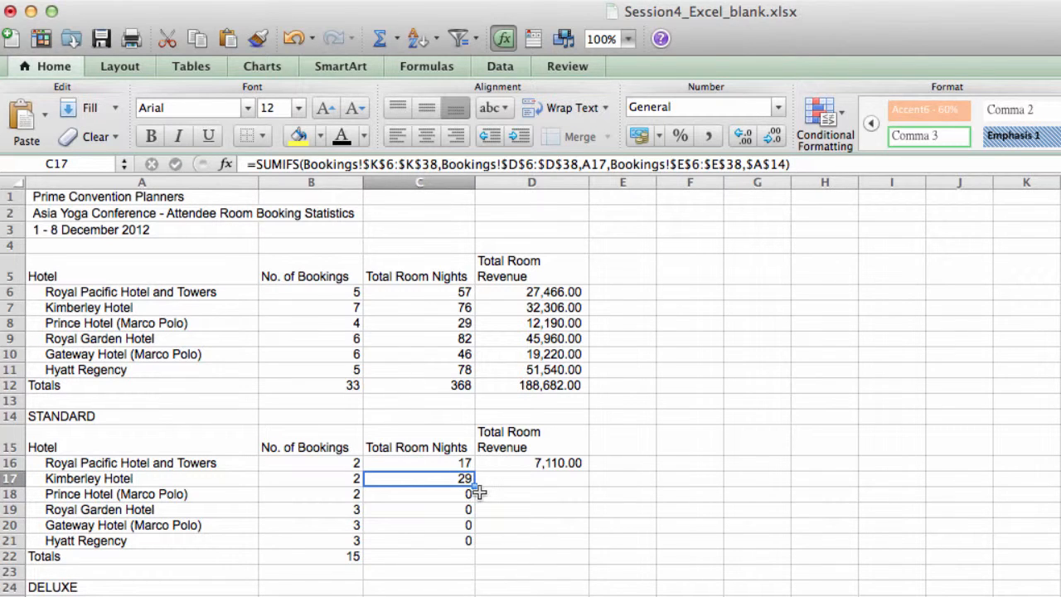
{"action": "left_click_drag", "start_coordinate": [474, 497], "coordinate": [474, 544]}
{"action": "left_click", "coordinate": [450, 557]}
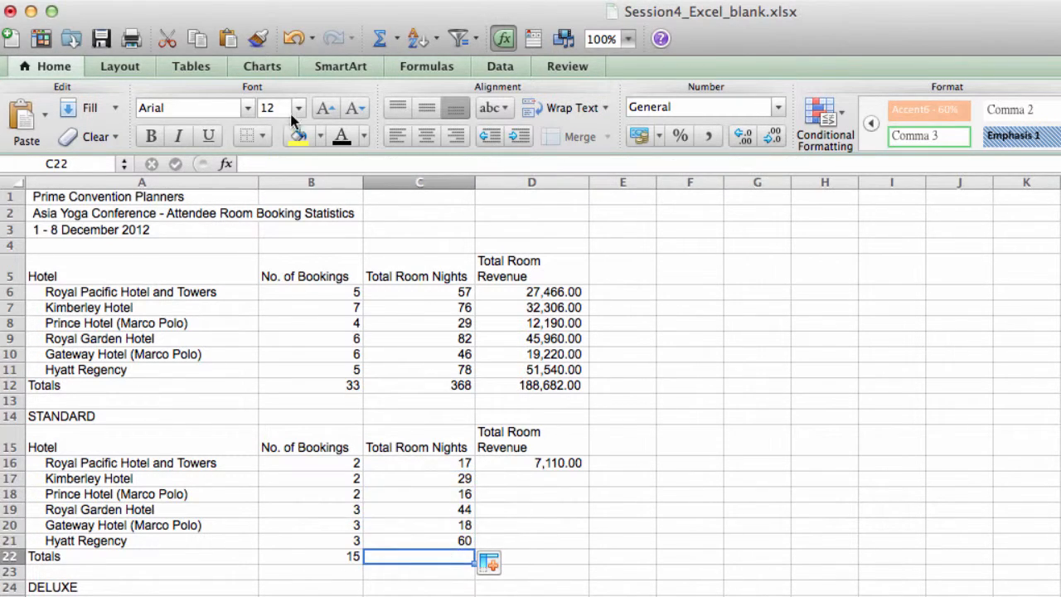
{"action": "left_click", "coordinate": [379, 39]}
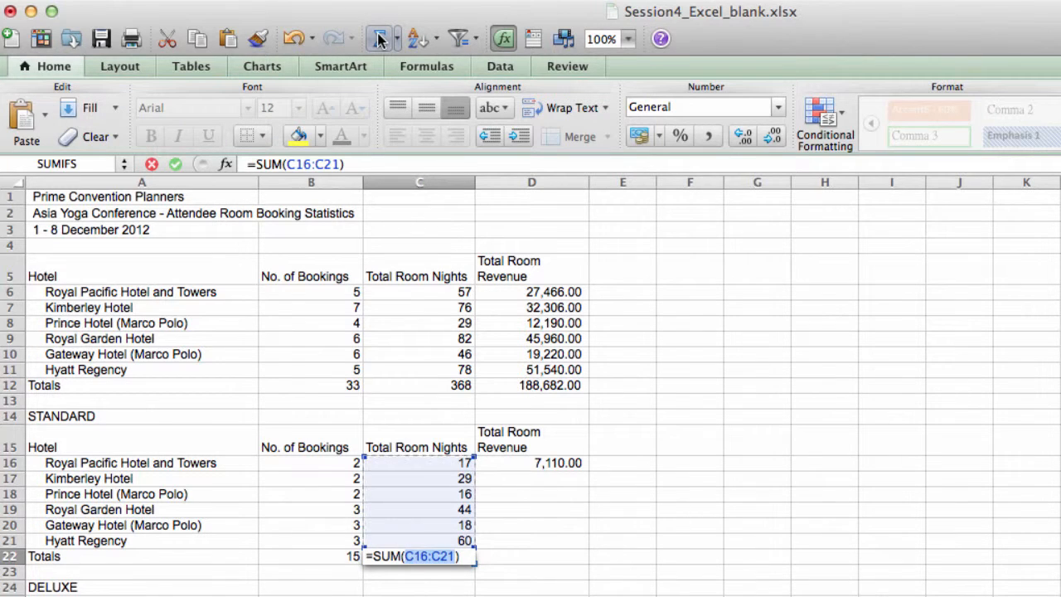
{"action": "key", "text": "Return"}
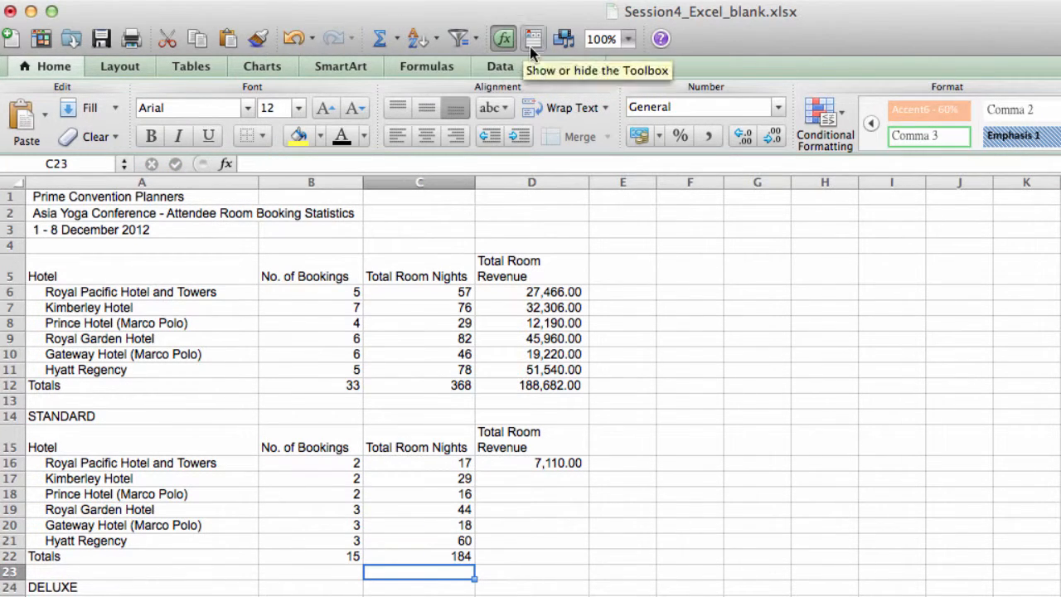
Step: Start a SUMIFS formula in D17 for Kimberley Hotel's Standard room revenue, with Bookings!L6:L38 as the sum range
{"action": "left_click", "coordinate": [539, 484]}
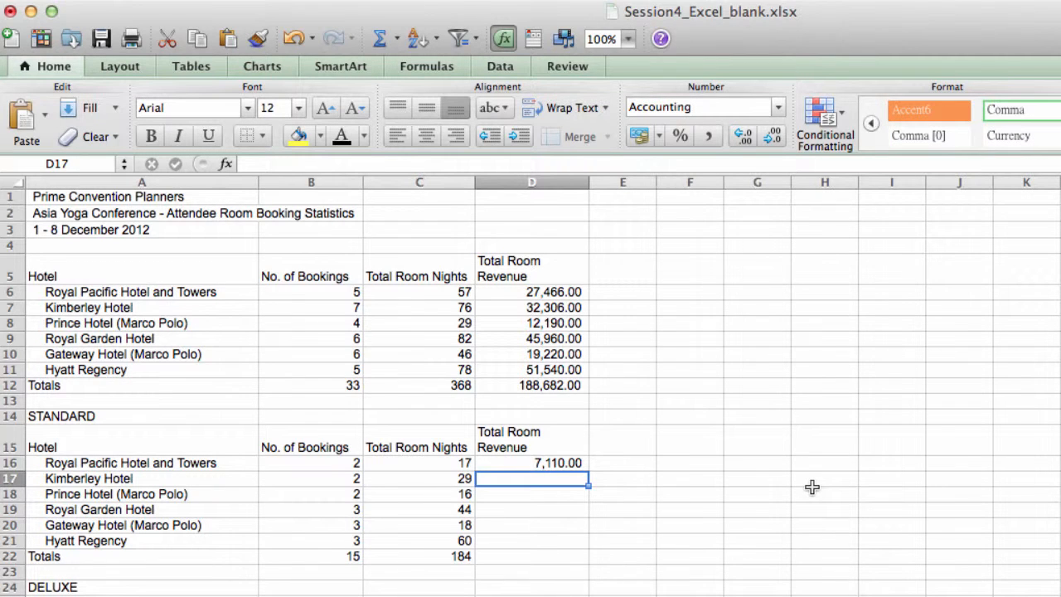
{"action": "type", "text": "=S"}
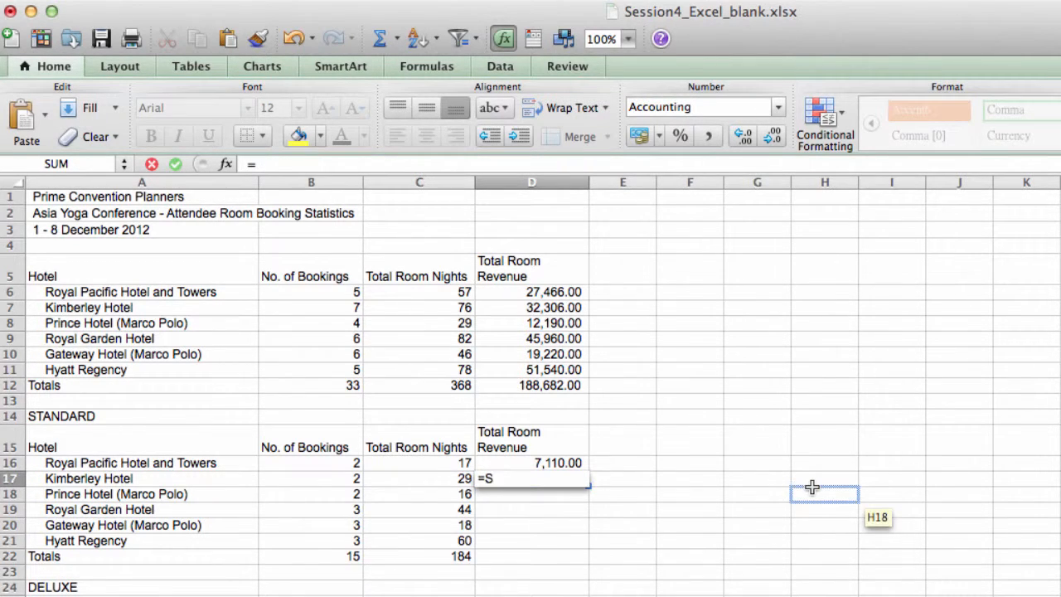
{"action": "type", "text": "UMIFS("}
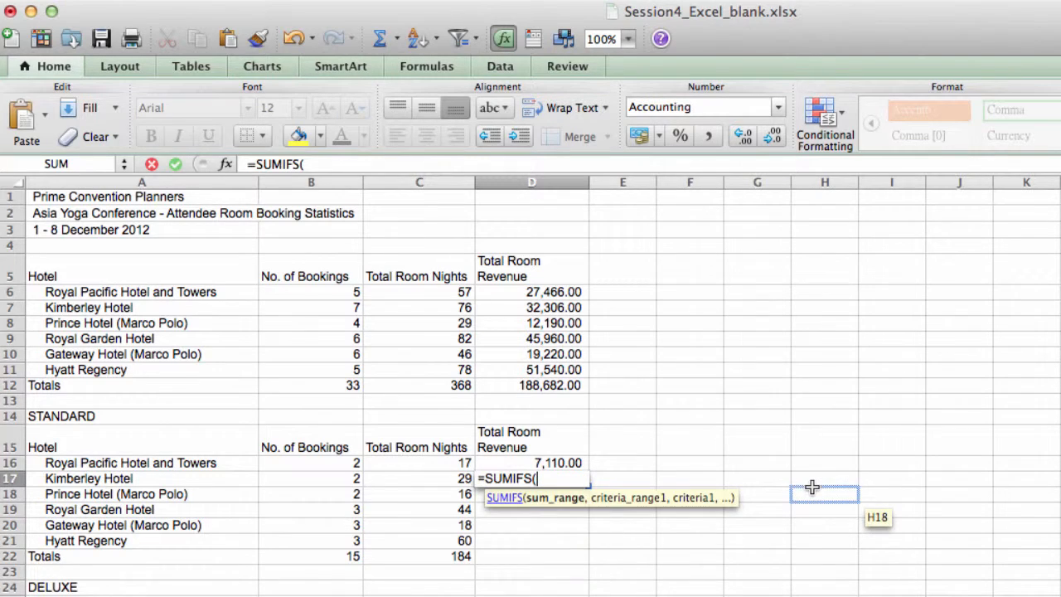
{"action": "left_click", "coordinate": [191, 596]}
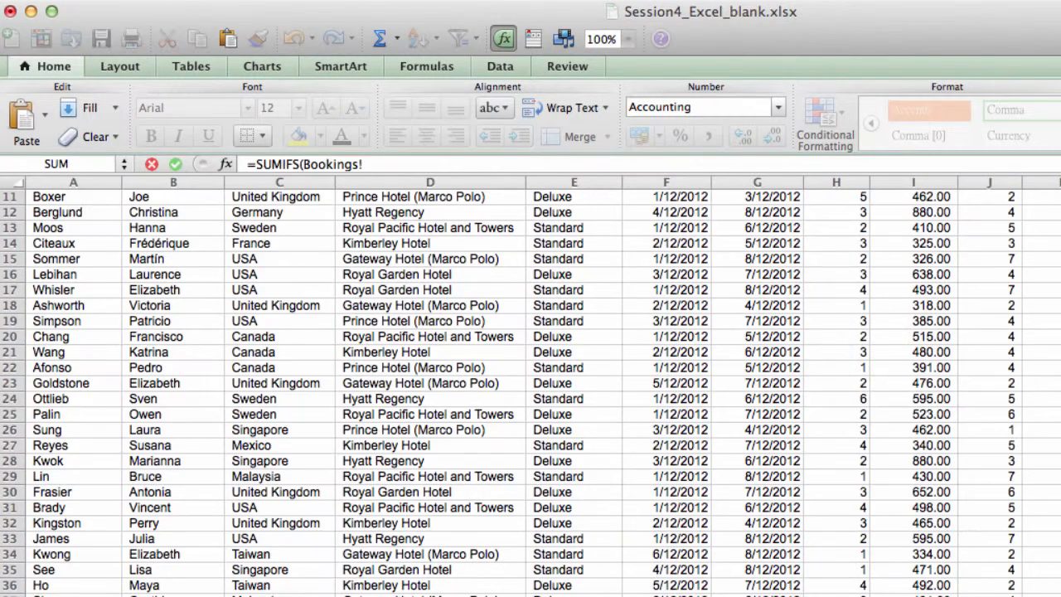
{"action": "scroll", "coordinate": [531, 390], "scroll_direction": "up", "scroll_amount": 5}
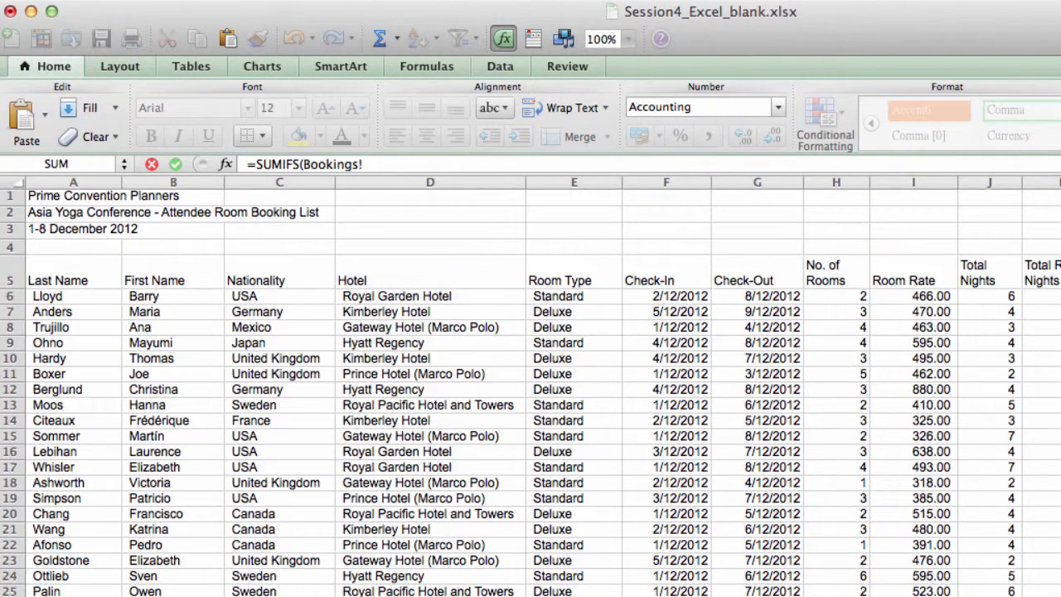
{"action": "left_click_drag", "start_coordinate": [1060, 595], "coordinate": [1060, 596]}
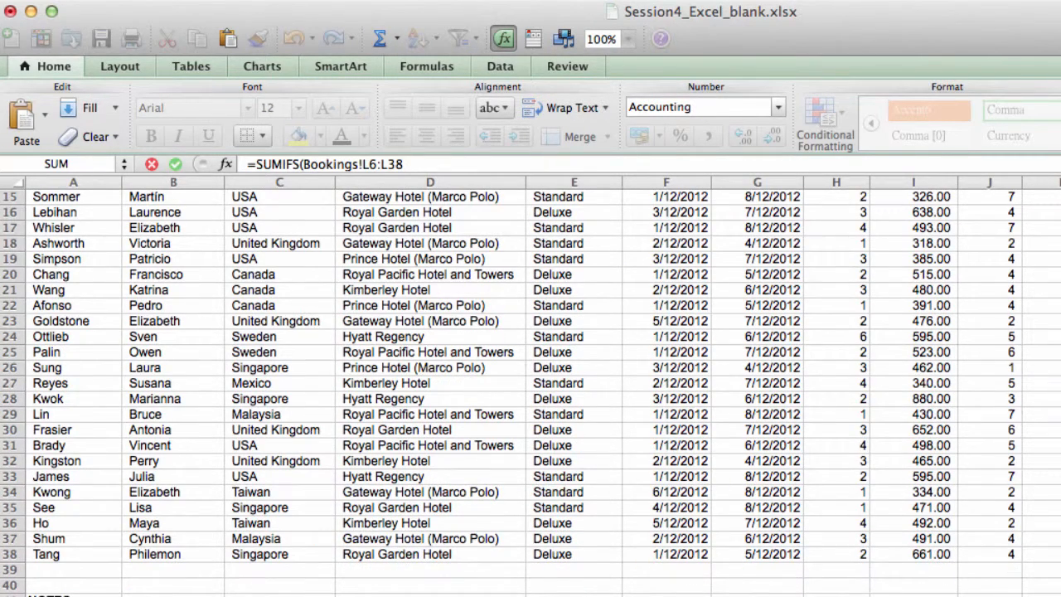
Step: Add the Hotel column range Bookings!D6:D38 as the first criteria range of the revenue formula
{"action": "type", "text": ","}
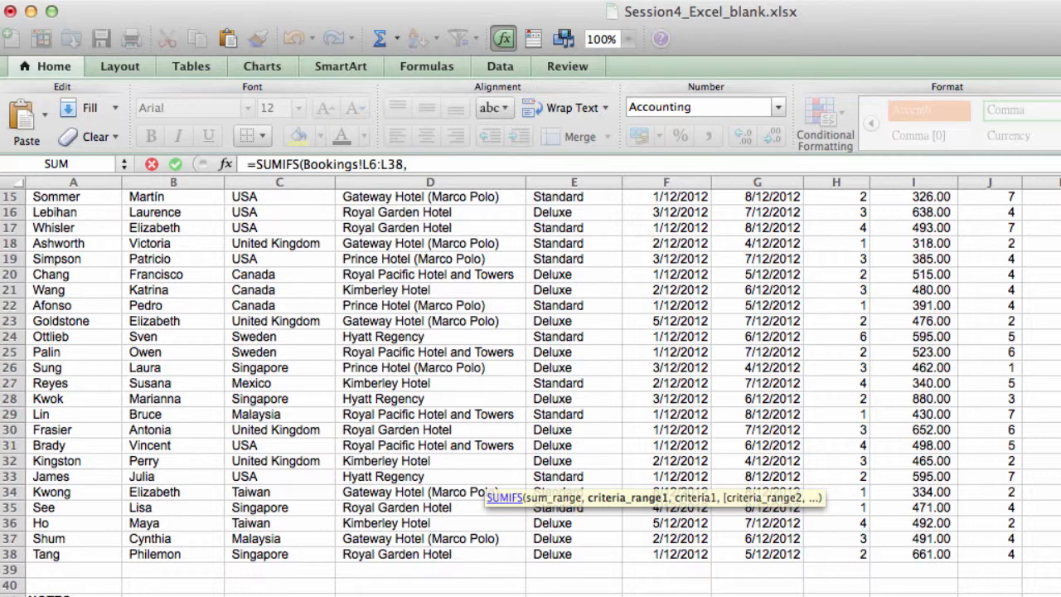
{"action": "scroll", "coordinate": [530, 394], "scroll_direction": "up", "scroll_amount": 6}
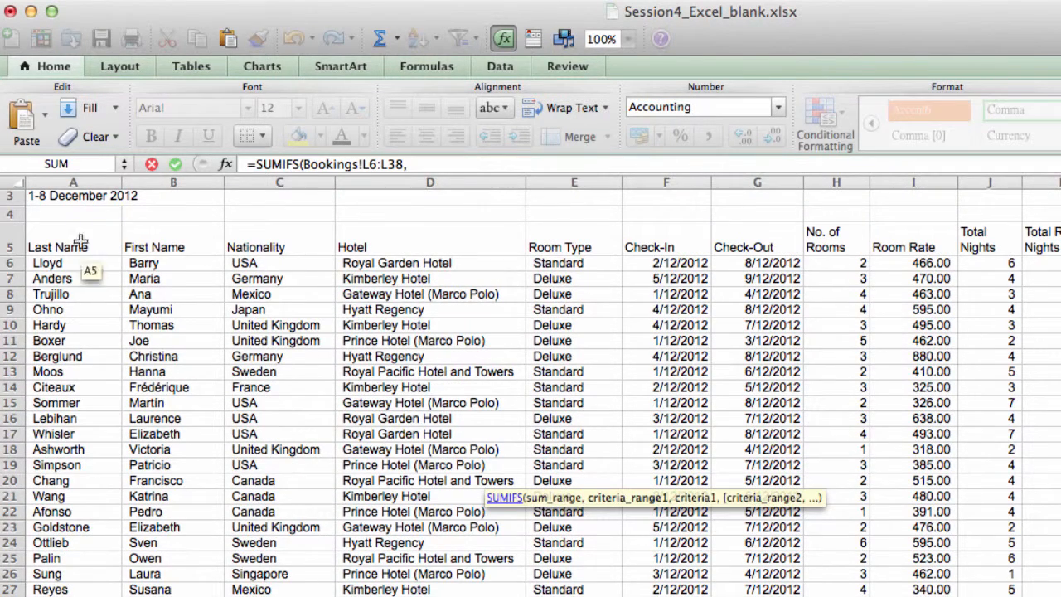
{"action": "left_click", "coordinate": [365, 276]}
{"action": "left_click_drag", "start_coordinate": [381, 262], "coordinate": [436, 507]}
Step: Set the revenue formula's first criterion to Kimberley Hotel in A17 of Ex4-1, removing the sheet name from the reference
{"action": "type", "text": ","}
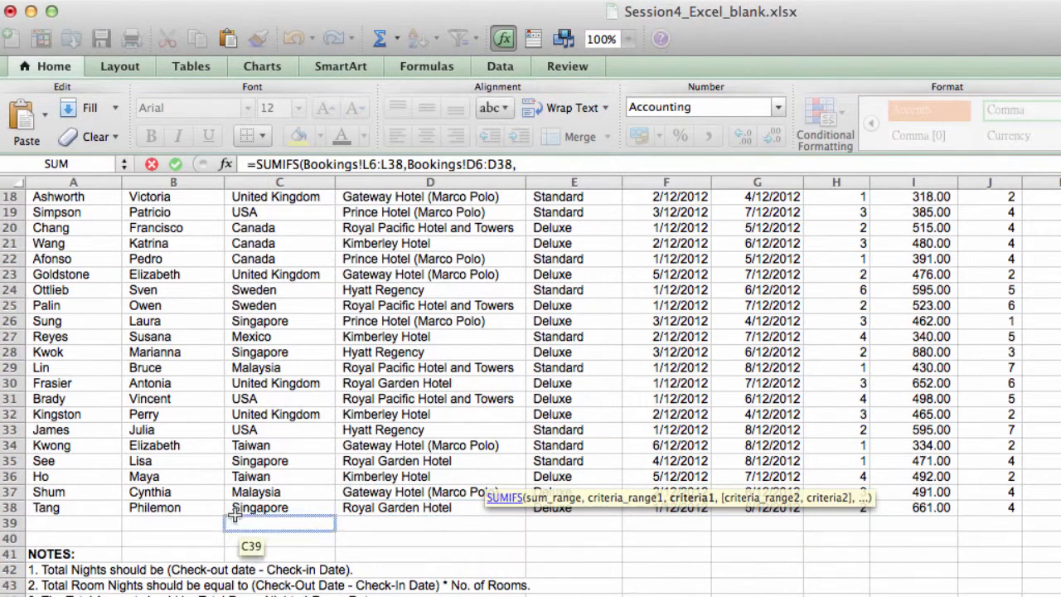
{"action": "left_click", "coordinate": [166, 596]}
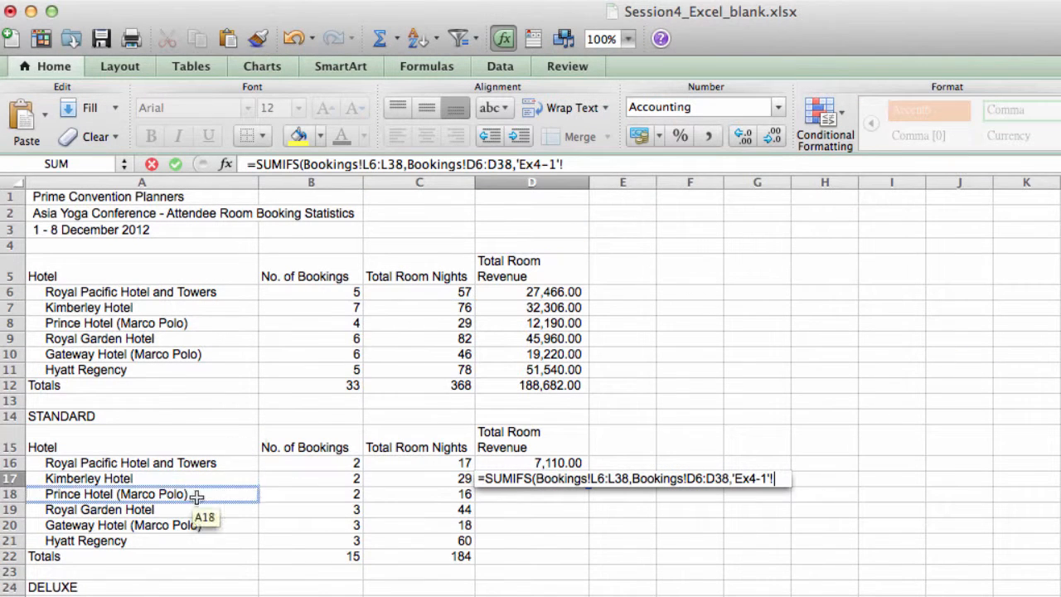
{"action": "left_click", "coordinate": [248, 484]}
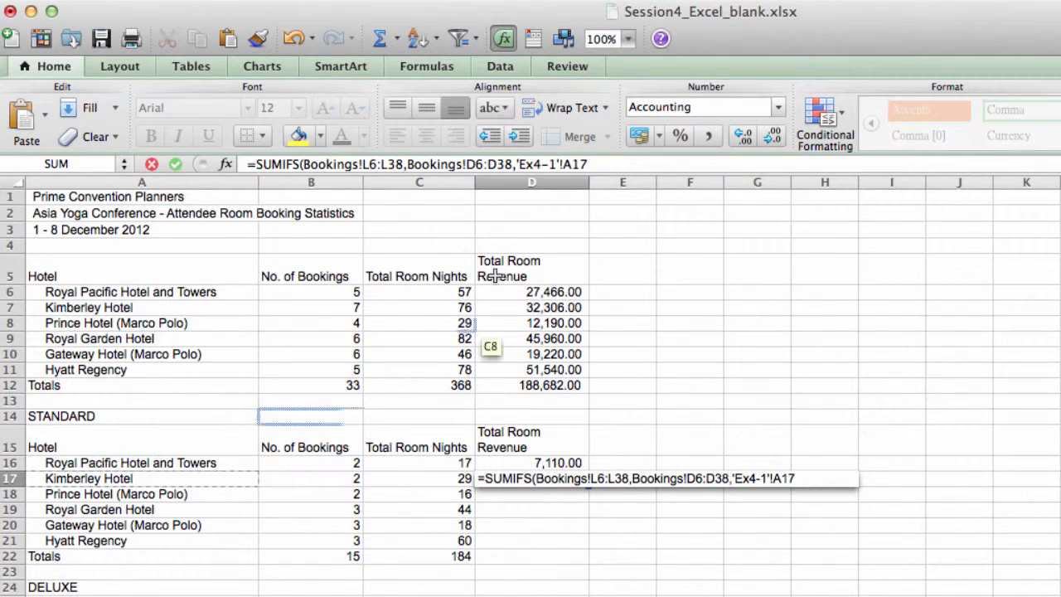
{"action": "key", "text": "Left"}
{"action": "key", "text": "Left"}
{"action": "key", "text": "Left"}
{"action": "key", "text": "BackSpace"}
{"action": "key", "text": "BackSpace"}
{"action": "key", "text": "BackSpace"}
{"action": "key", "text": "BackSpace"}
{"action": "key", "text": "BackSpace"}
{"action": "key", "text": "BackSpace"}
{"action": "key", "text": "BackSpace"}
{"action": "key", "text": "BackSpace"}
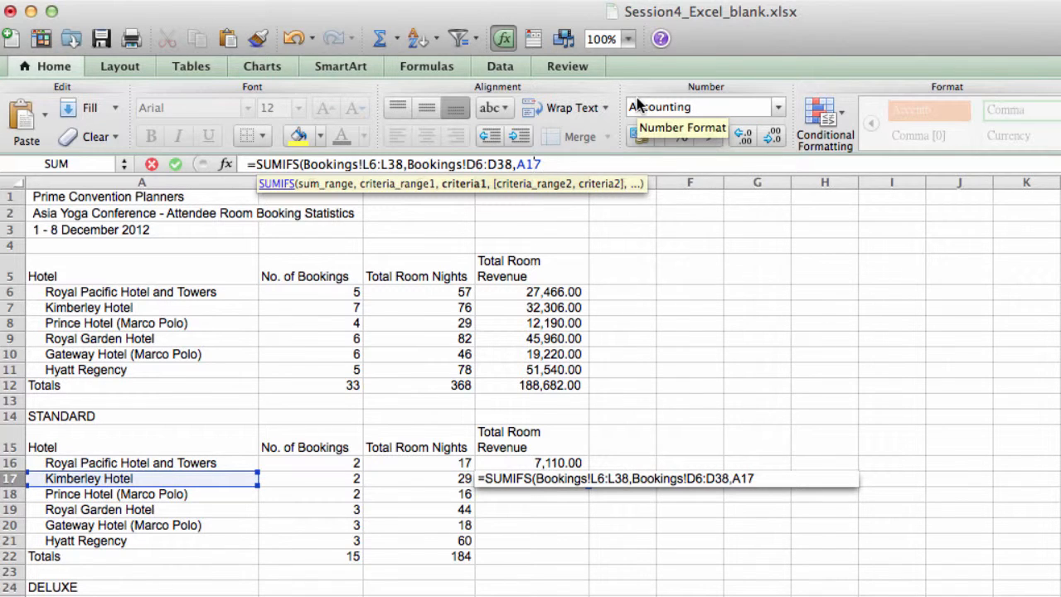
Step: Add the Room Type column range Bookings!E6:E38 as the second criteria range of the revenue formula
{"action": "type", "text": ","}
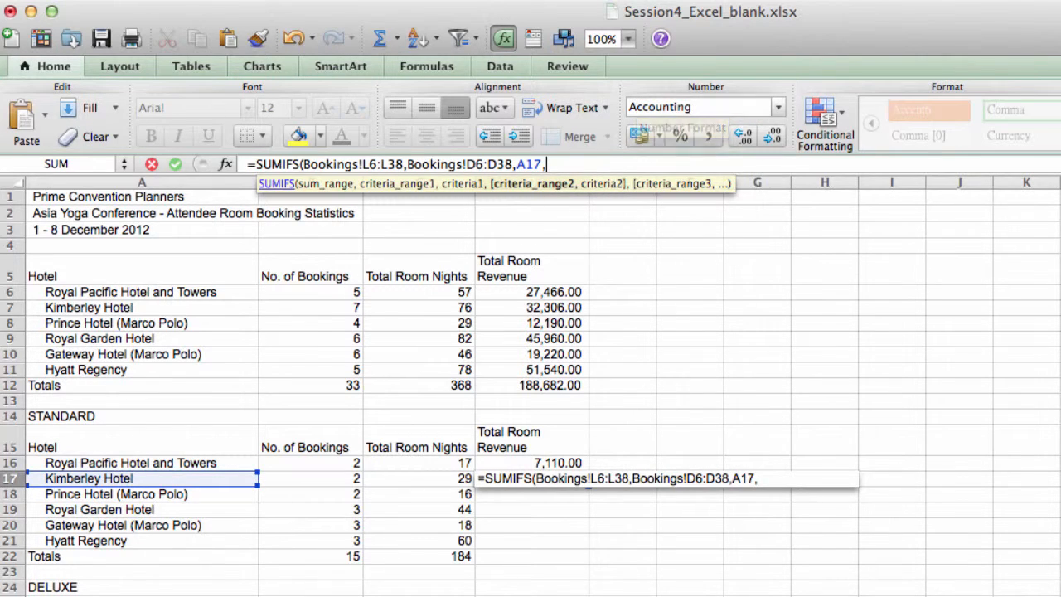
{"action": "key", "text": "ctrl+Page_Up"}
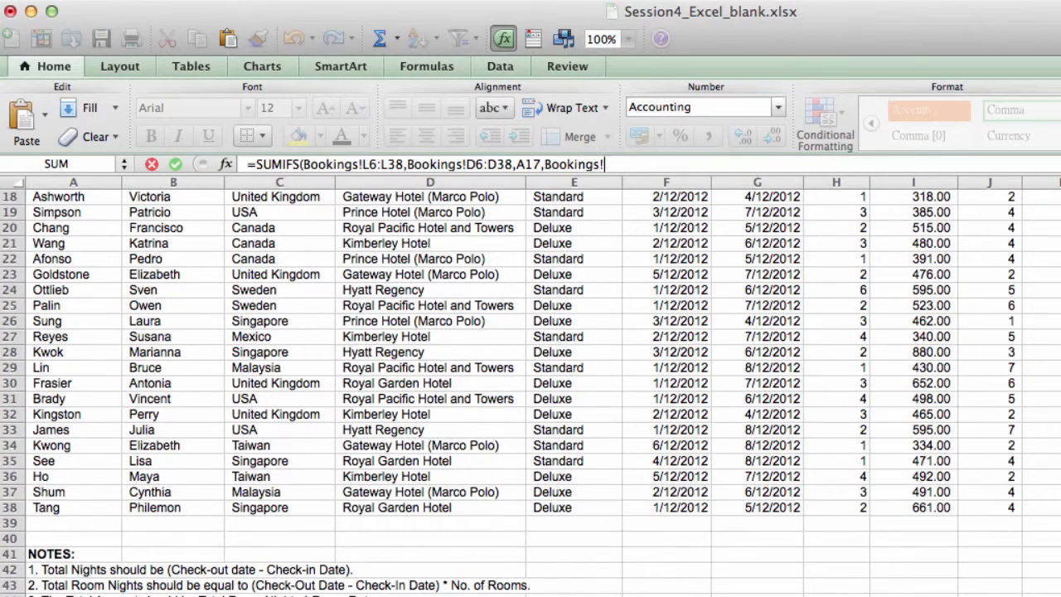
{"action": "scroll", "coordinate": [406, 453], "scroll_direction": "up", "scroll_amount": 5}
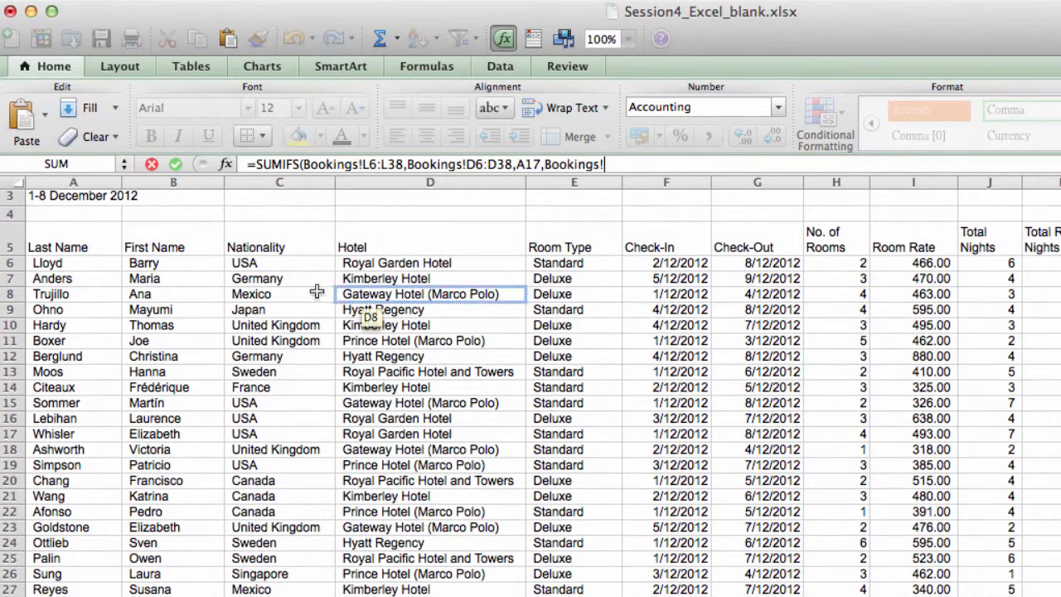
{"action": "left_click", "coordinate": [540, 258]}
{"action": "left_click_drag", "start_coordinate": [539, 258], "coordinate": [571, 582]}
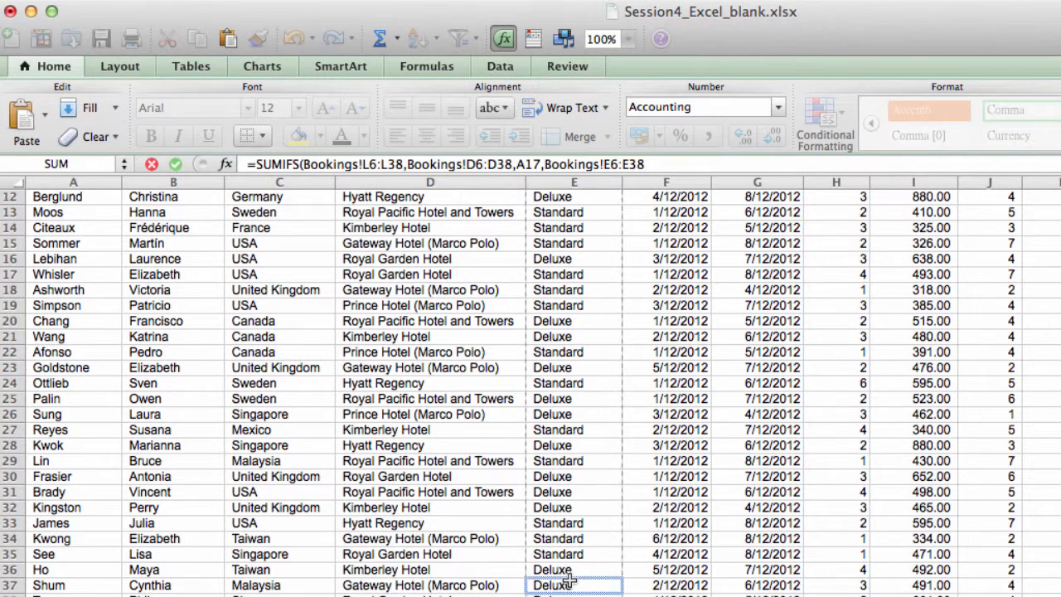
Step: Set the revenue formula's second criterion to the STANDARD heading in A14 of the Ex4-1 sheet
{"action": "type", "text": ","}
{"action": "left_click", "coordinate": [373, 595]}
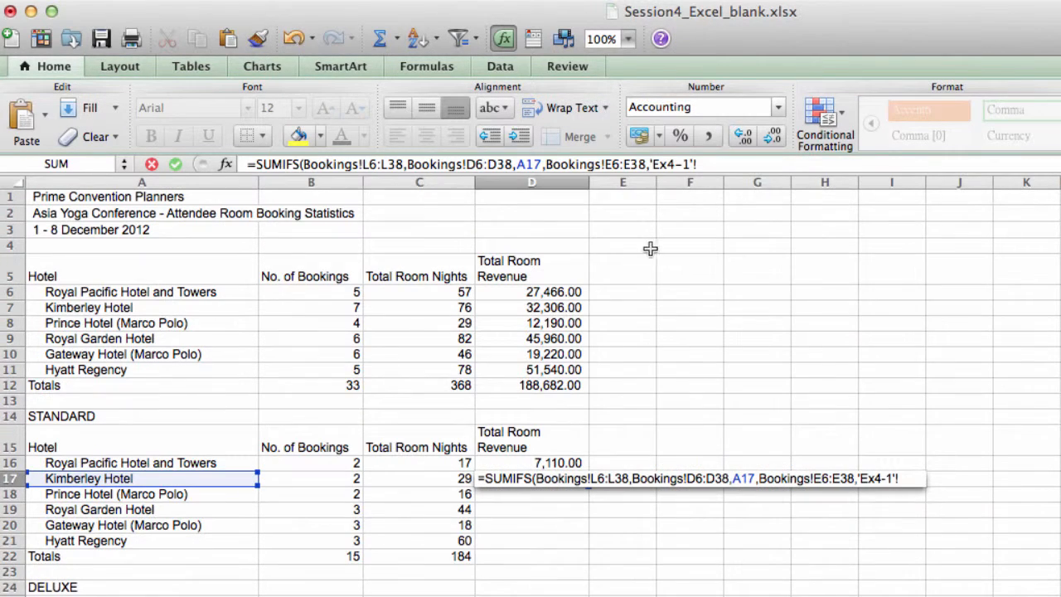
{"action": "left_click", "coordinate": [716, 166]}
{"action": "key", "text": "BackSpace"}
{"action": "key", "text": "BackSpace"}
{"action": "key", "text": "BackSpace"}
{"action": "key", "text": "BackSpace"}
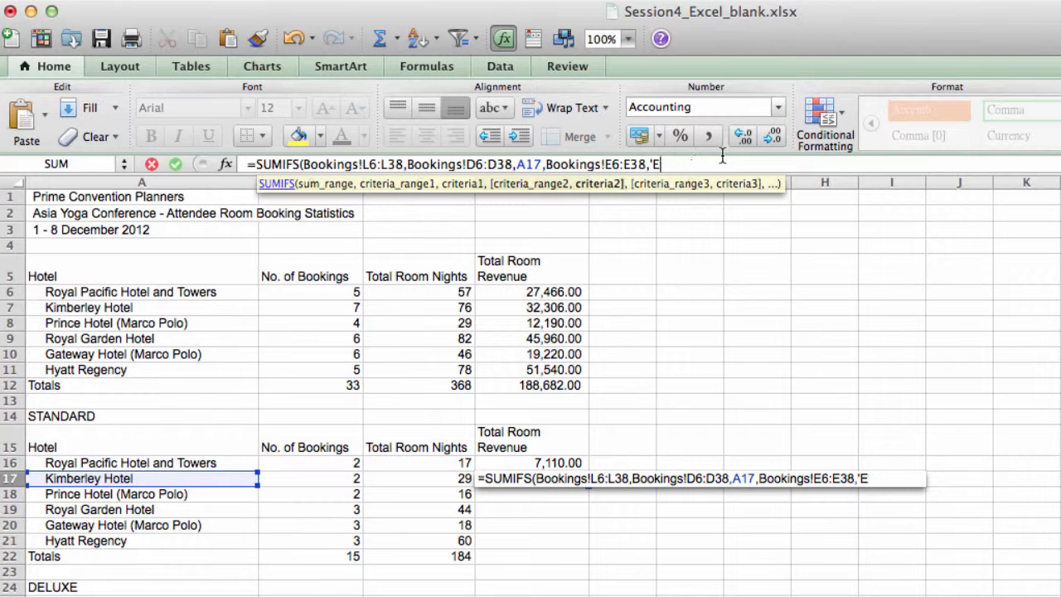
{"action": "left_click", "coordinate": [192, 416]}
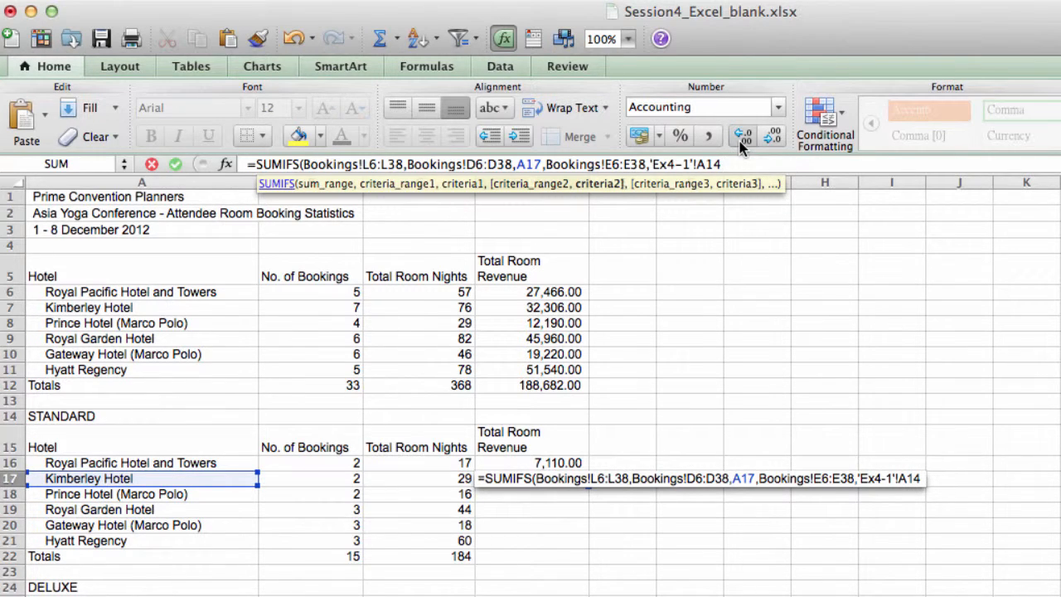
Step: Close the SUMIFS formula's parenthesis and remove the 'Ex4-1'! sheet name from the A14 reference
{"action": "type", "text": ")"}
{"action": "key", "text": "Left"}
{"action": "key", "text": "Left"}
{"action": "key", "text": "Left"}
{"action": "key", "text": "Left"}
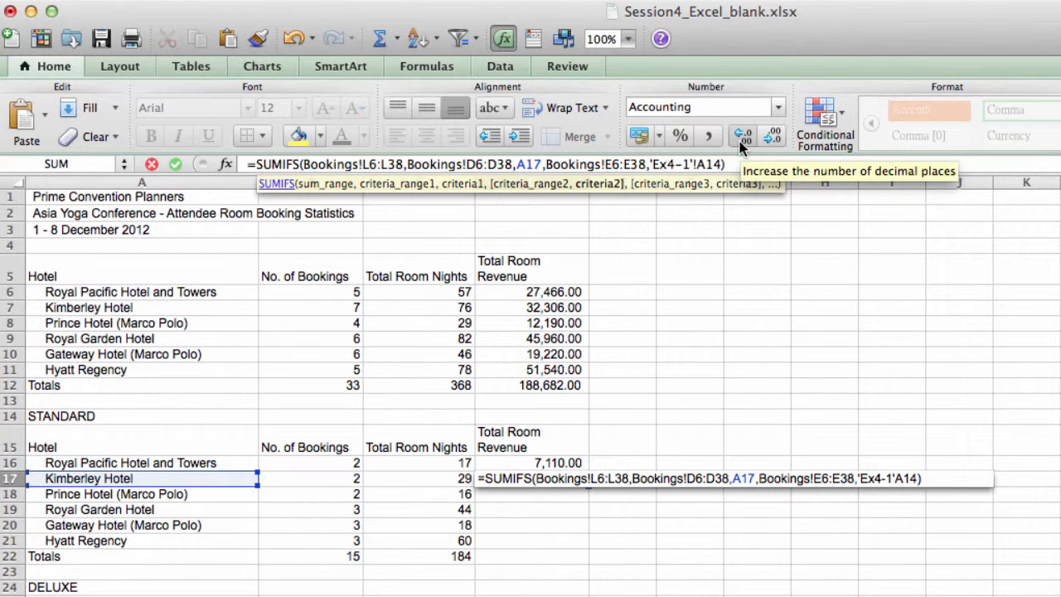
{"action": "key", "text": "BackSpace"}
{"action": "key", "text": "BackSpace"}
{"action": "key", "text": "BackSpace"}
{"action": "key", "text": "BackSpace"}
{"action": "key", "text": "BackSpace"}
{"action": "key", "text": "BackSpace"}
{"action": "key", "text": "BackSpace"}
{"action": "key", "text": "BackSpace"}
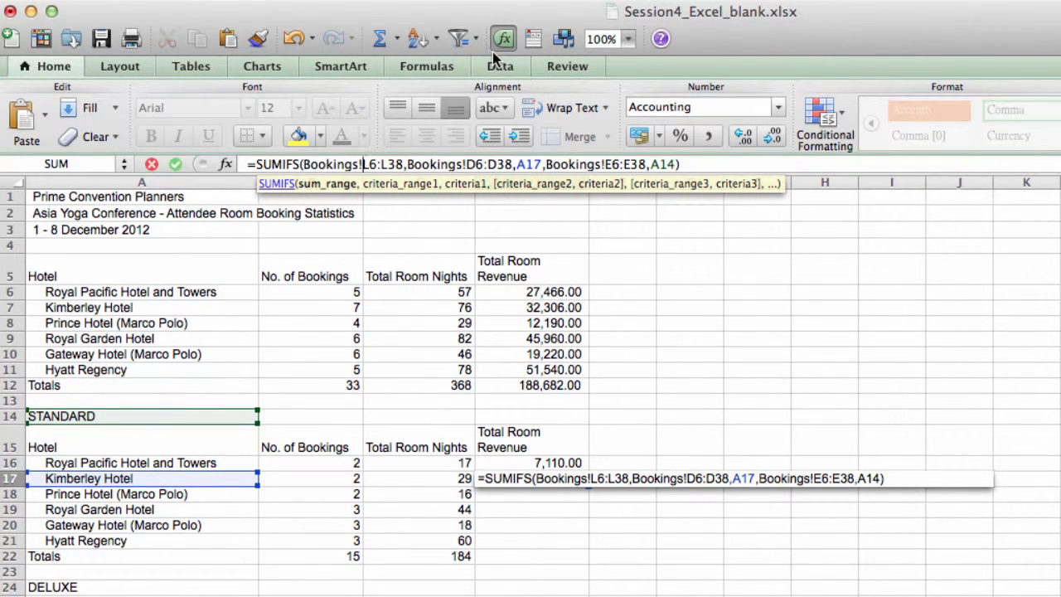
Step: Make the revenue formula's sum range absolute as Bookings!$L$6:$L$38
{"action": "type", "text": "$"}
{"action": "key", "text": "Right"}
{"action": "type", "text": "$"}
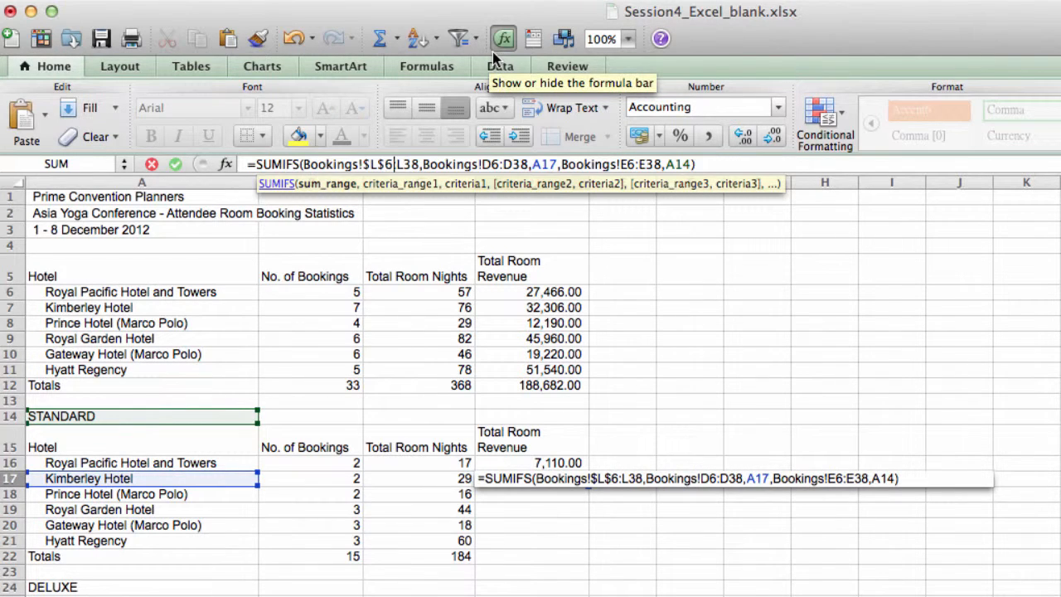
{"action": "key", "text": "Right"}
{"action": "key", "text": "Right"}
{"action": "type", "text": "$"}
{"action": "key", "text": "Right"}
{"action": "type", "text": "$"}
Step: Make the Hotel criteria range in the revenue formula absolute as Bookings!$D$6:$D$38
{"action": "key", "text": "Right"}
{"action": "key", "text": "Right"}
{"action": "key", "text": "Right"}
{"action": "key", "text": "Right"}
{"action": "key", "text": "Right"}
{"action": "key", "text": "Right"}
{"action": "key", "text": "Right"}
{"action": "key", "text": "Right"}
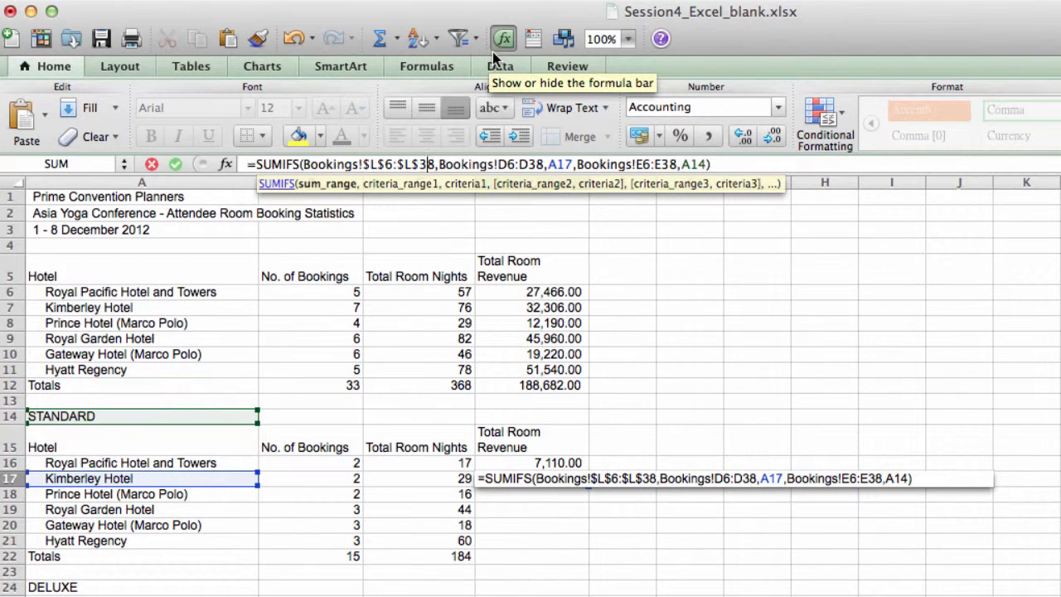
{"action": "type", "text": "$"}
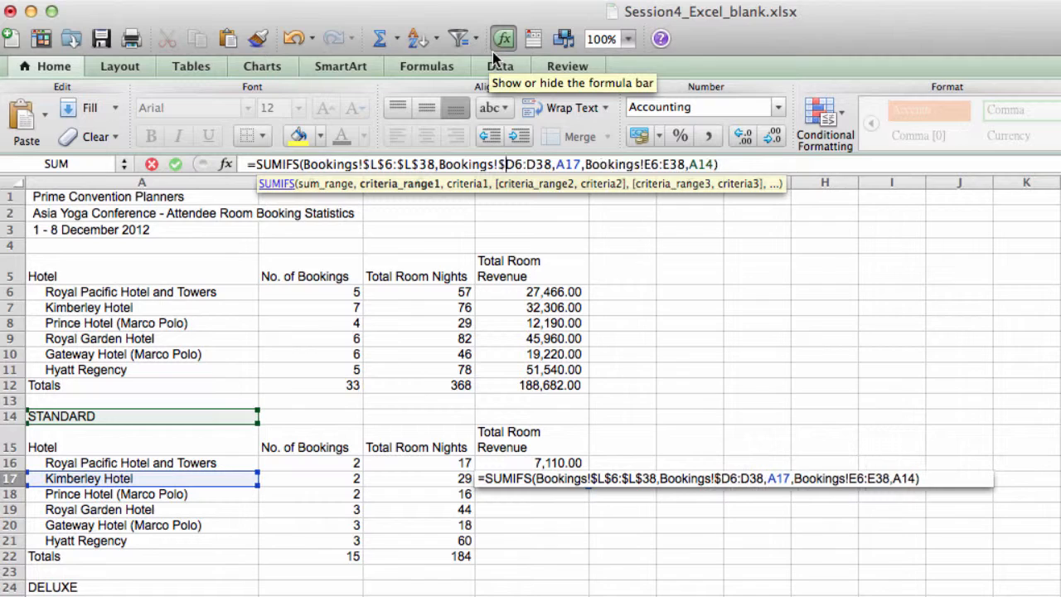
{"action": "key", "text": "Right"}
{"action": "type", "text": "$"}
{"action": "key", "text": "Right"}
{"action": "key", "text": "Right"}
{"action": "type", "text": "$"}
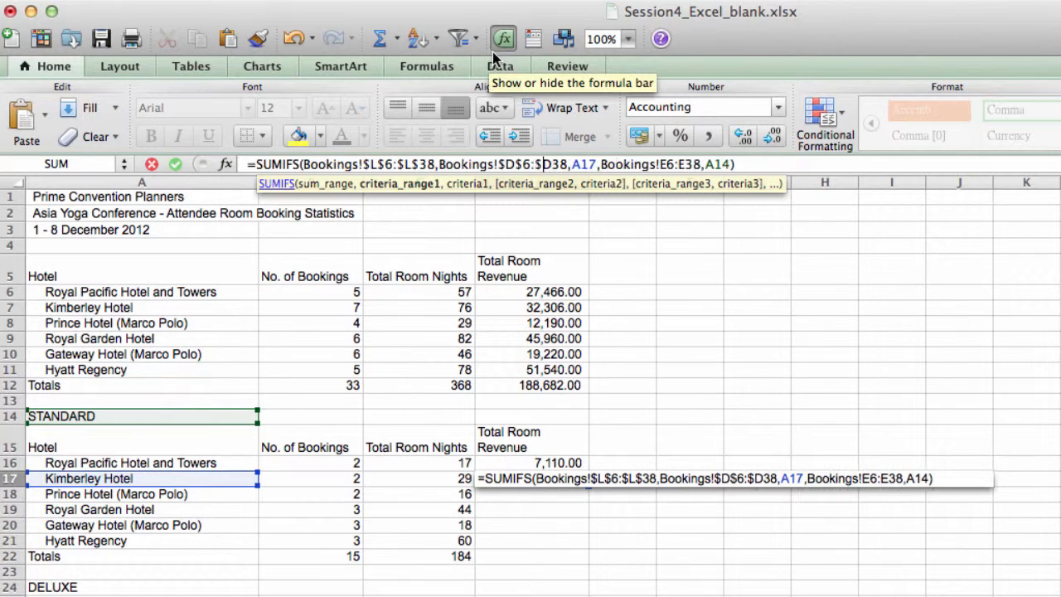
{"action": "key", "text": "Right"}
{"action": "type", "text": "$"}
Step: Make the Room Type criteria range absolute as Bookings!$E$6:$E$38, leaving the hotel criterion A17 relative
{"action": "key", "text": "Right"}
{"action": "key", "text": "Right"}
{"action": "key", "text": "Right"}
{"action": "key", "text": "Right"}
{"action": "key", "text": "Right"}
{"action": "key", "text": "Right"}
{"action": "key", "text": "Right"}
{"action": "key", "text": "Right"}
{"action": "key", "text": "Right"}
{"action": "key", "text": "Right"}
{"action": "key", "text": "Right"}
{"action": "key", "text": "Right"}
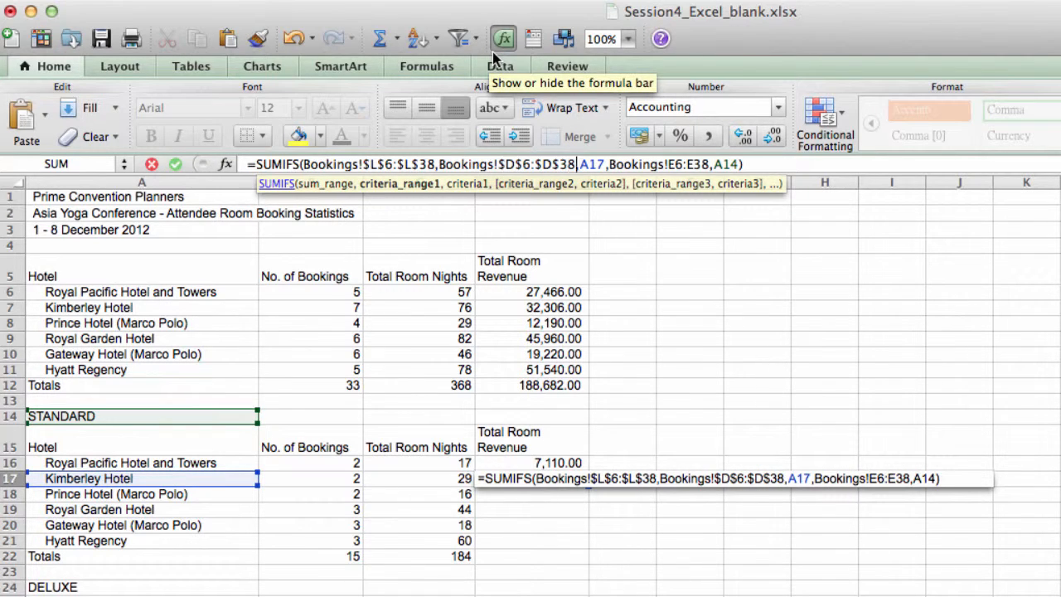
{"action": "type", "text": "$"}
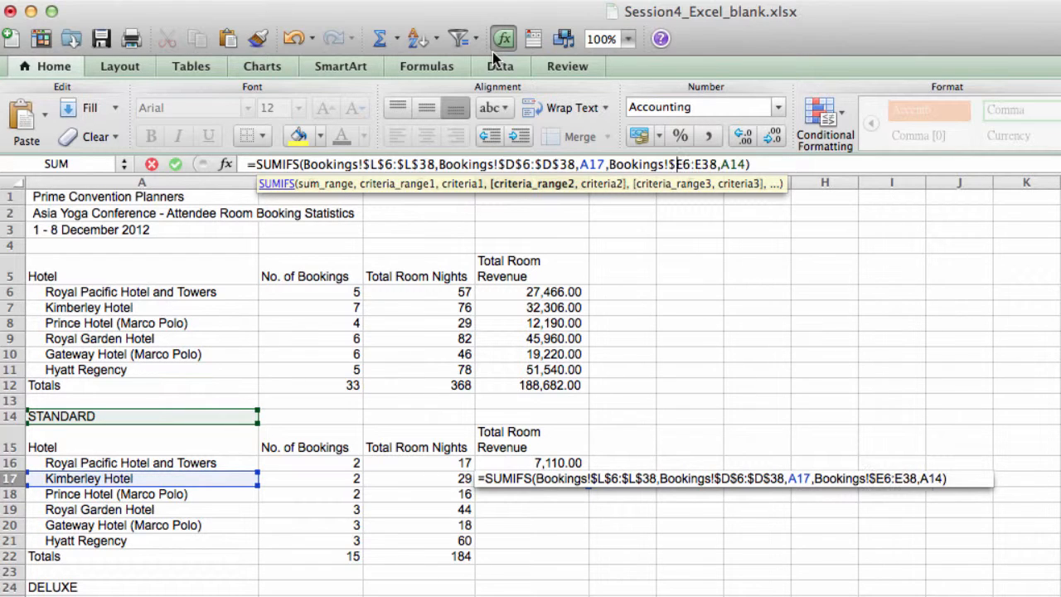
{"action": "key", "text": "Right"}
{"action": "type", "text": "$"}
{"action": "key", "text": "Right"}
{"action": "key", "text": "Right"}
{"action": "type", "text": "$"}
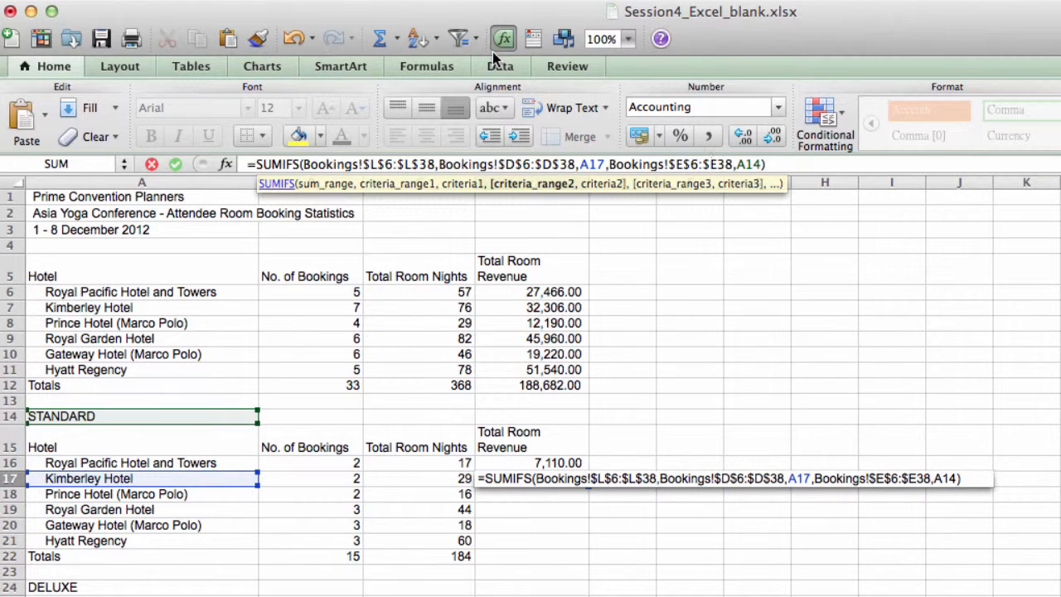
{"action": "key", "text": "Right"}
{"action": "type", "text": "$"}
Step: Make the room type criterion absolute as $A$14 and enter the finished formula in D17
{"action": "key", "text": "Right"}
{"action": "key", "text": "Right"}
{"action": "key", "text": "Right"}
{"action": "type", "text": "$"}
{"action": "key", "text": "Right"}
{"action": "type", "text": "$"}
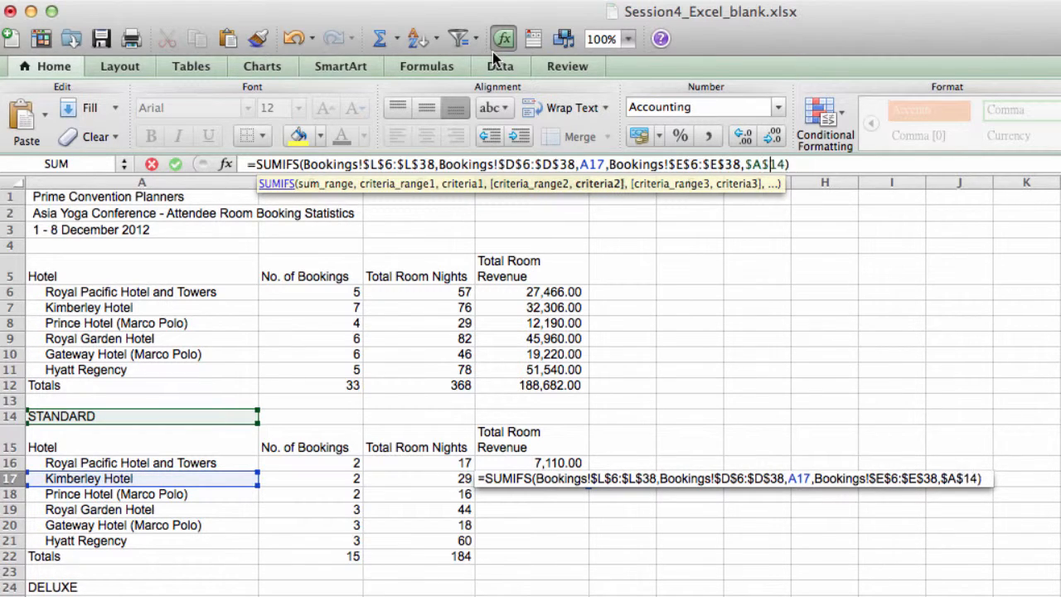
{"action": "key", "text": "Return"}
Step: Fill the D17 revenue formula down to D21 and total the Standard room revenue in D22 with AutoSum
{"action": "left_click", "coordinate": [573, 481]}
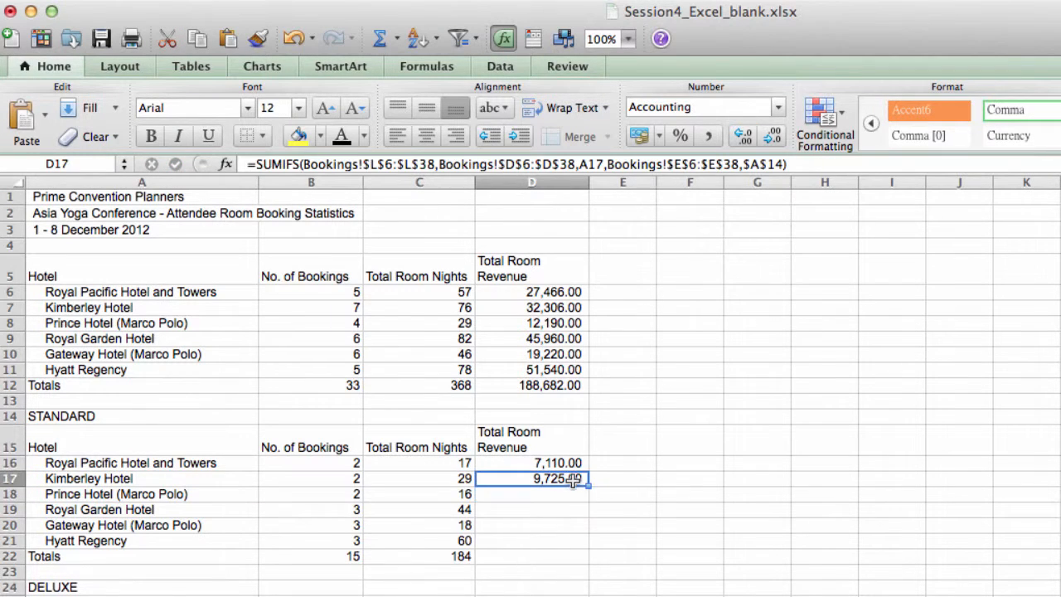
{"action": "left_click_drag", "start_coordinate": [589, 486], "coordinate": [585, 543]}
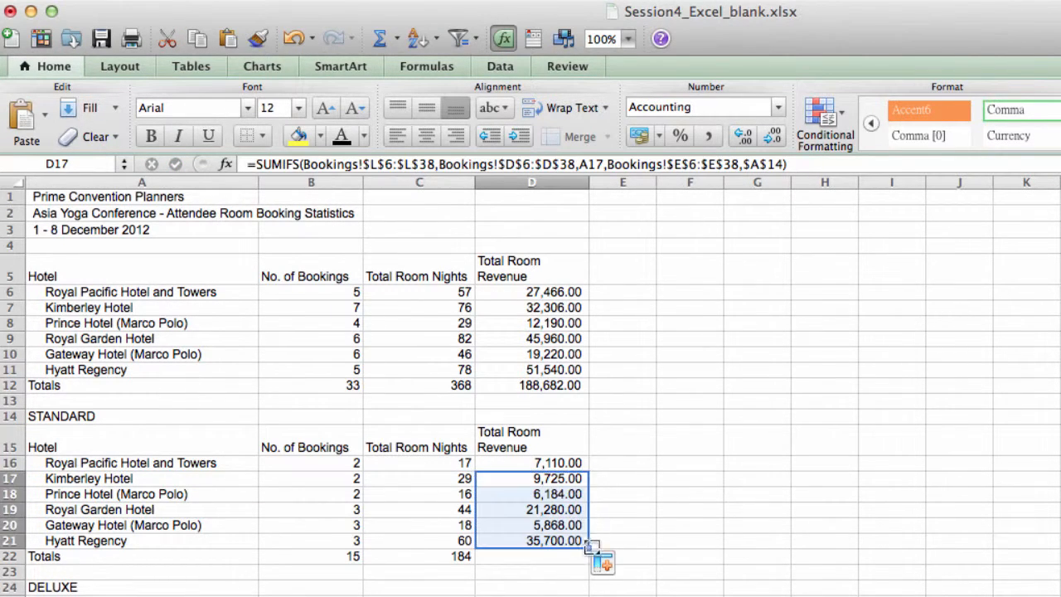
{"action": "left_click", "coordinate": [538, 557]}
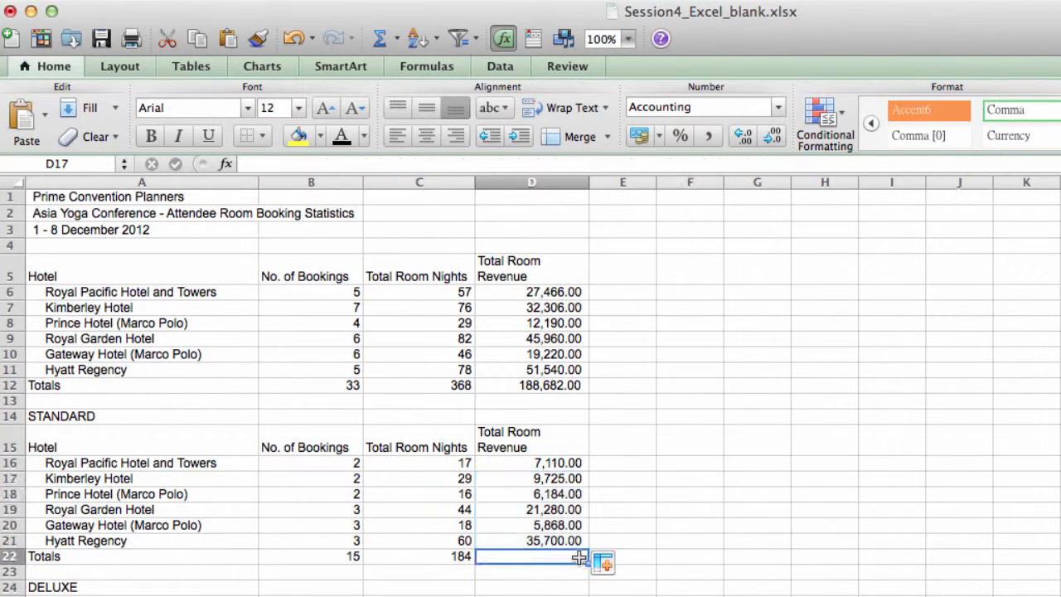
{"action": "left_click", "coordinate": [380, 38]}
{"action": "key", "text": "Return"}
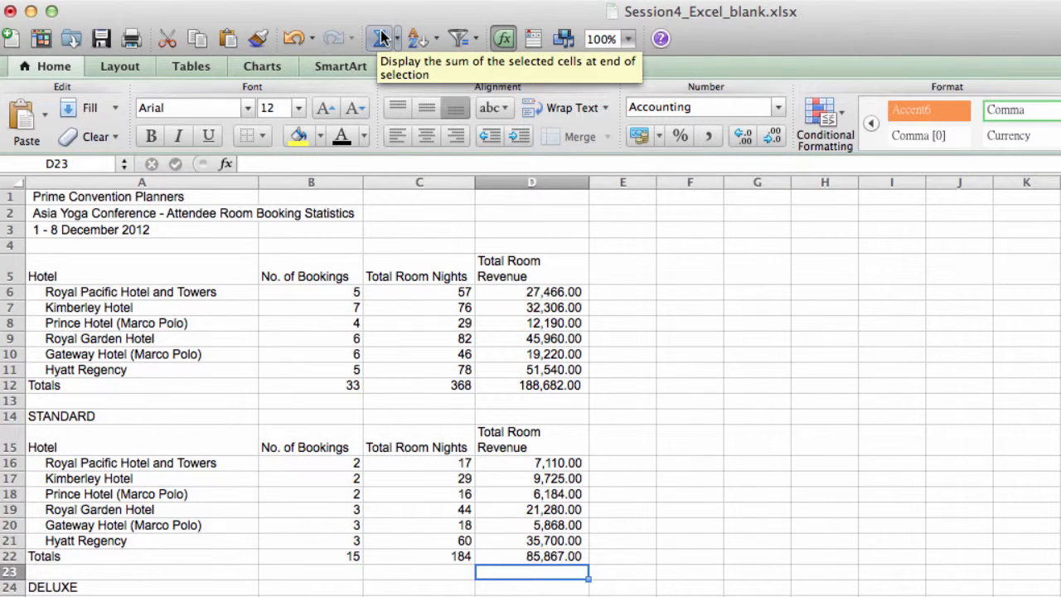